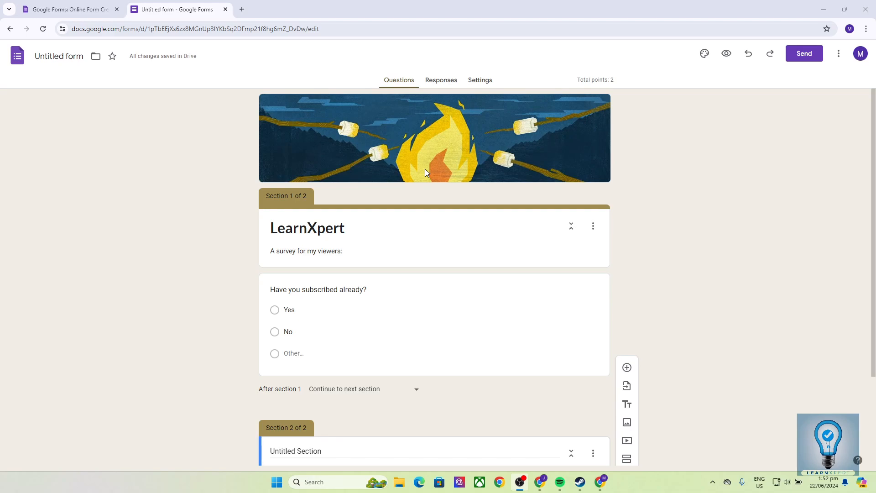
# Step: Load forms.google.com in a new browser tab to reach the Google Forms home page
pyautogui.click(242, 9)
pyautogui.write('forms.google')
pyautogui.write('.com')
pyautogui.press('Return')
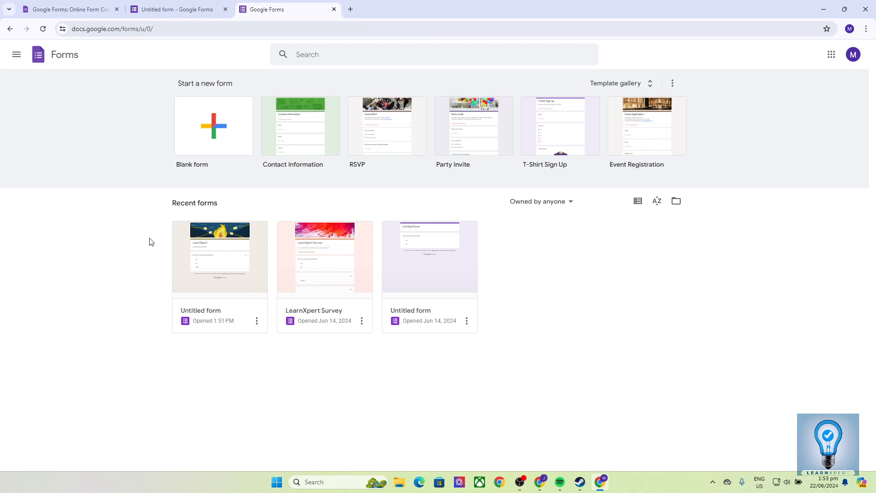
pyautogui.click(350, 9)
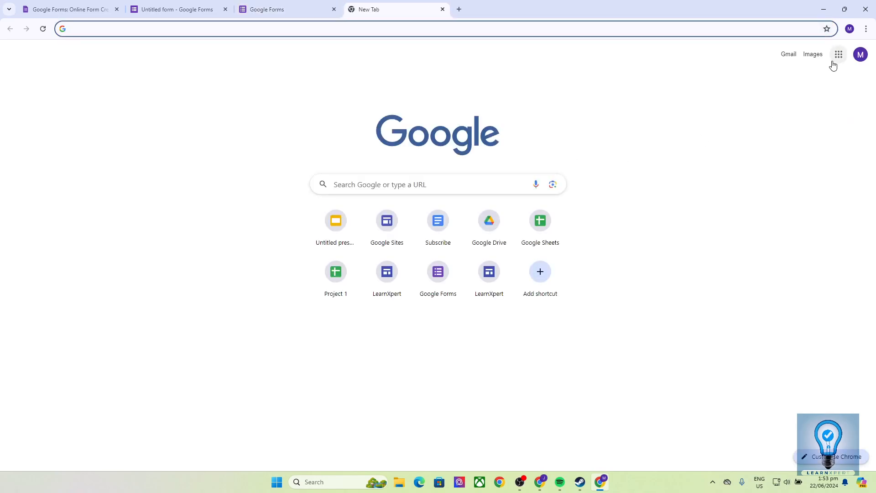
pyautogui.click(838, 54)
pyautogui.click(778, 241)
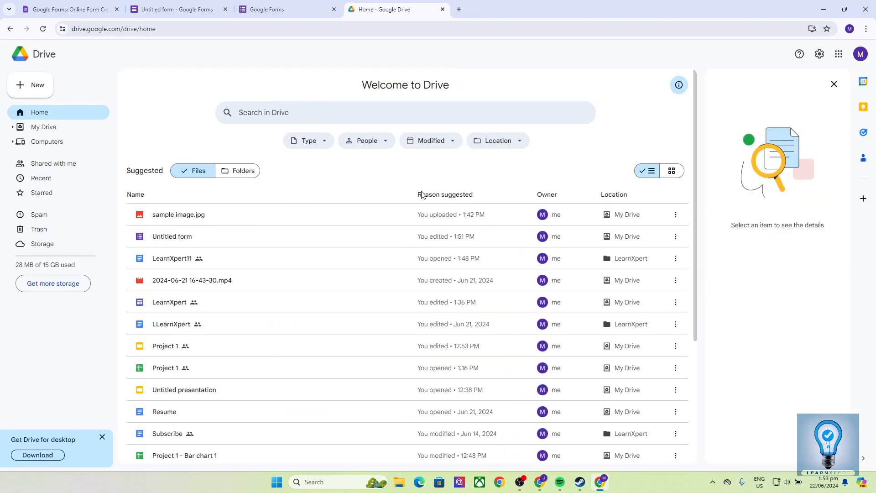
pyautogui.click(37, 88)
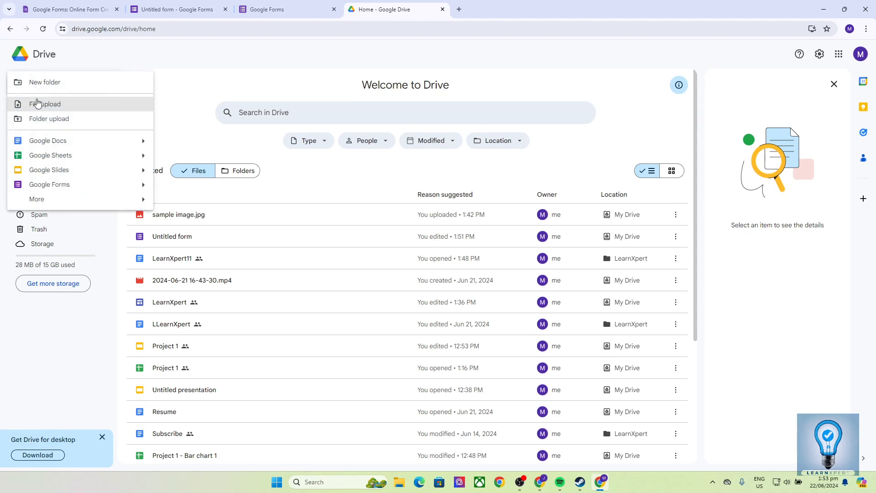
pyautogui.click(63, 186)
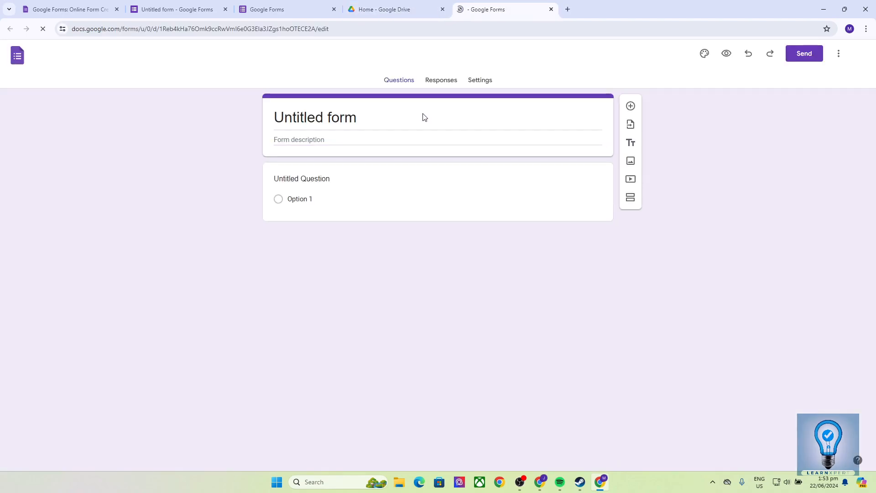
pyautogui.click(442, 10)
pyautogui.click(442, 10)
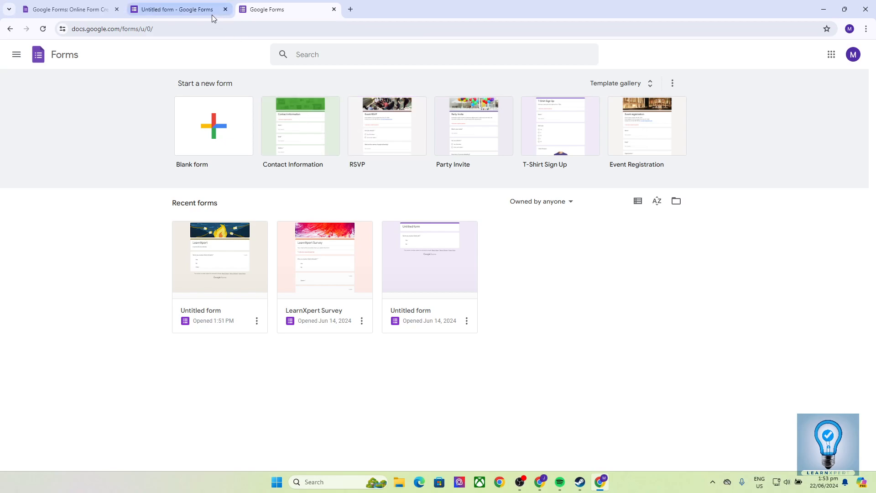
pyautogui.click(194, 10)
pyautogui.scroll(-3, 396, 210)
pyautogui.scroll(3, 398, 210)
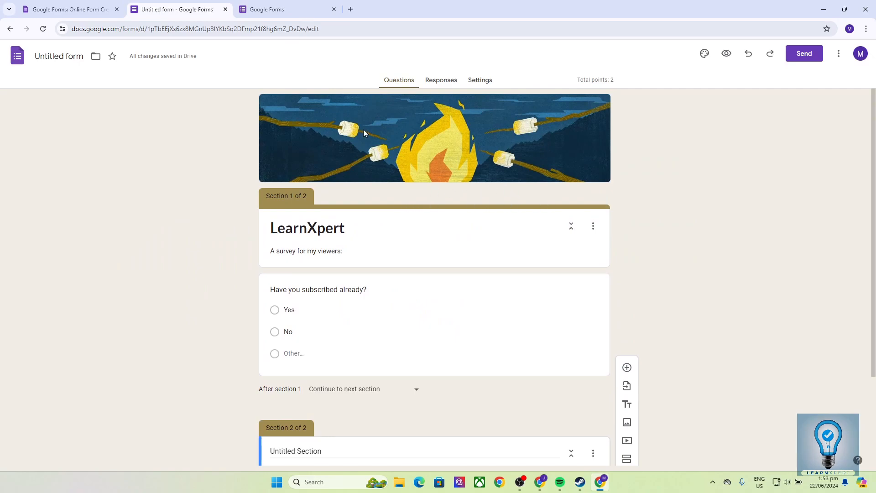
pyautogui.click(279, 8)
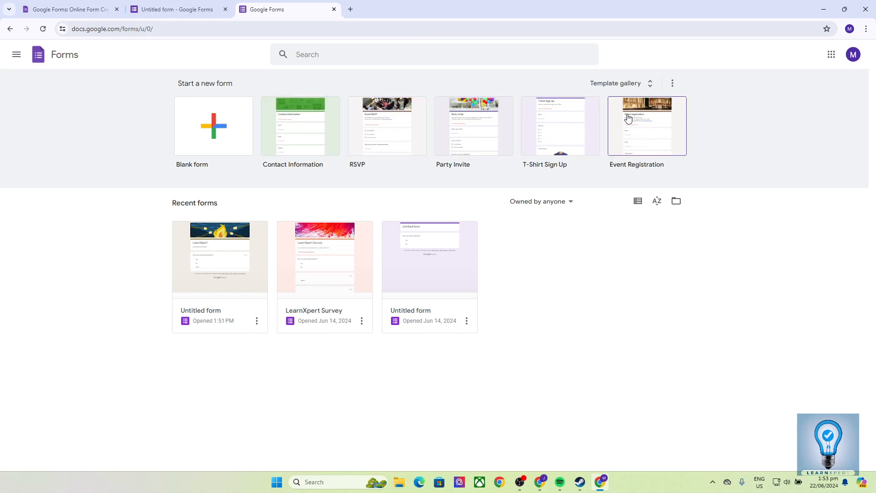
pyautogui.click(633, 84)
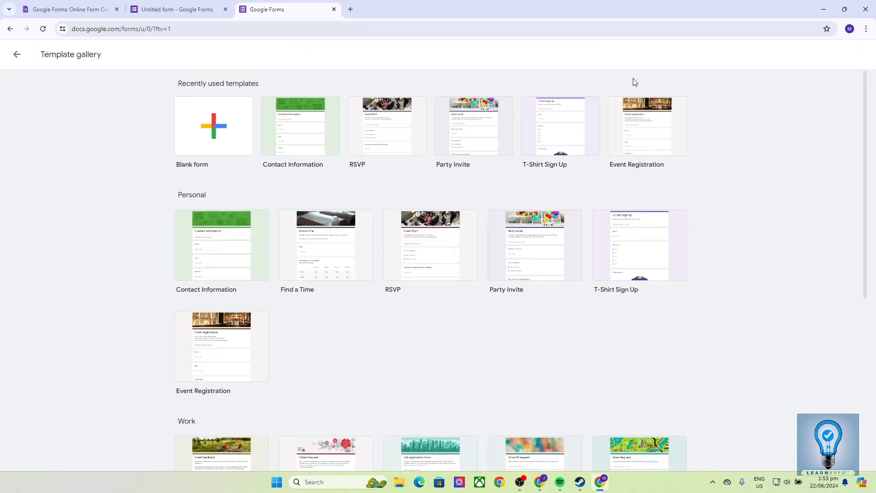
pyautogui.scroll(-6, 644, 201)
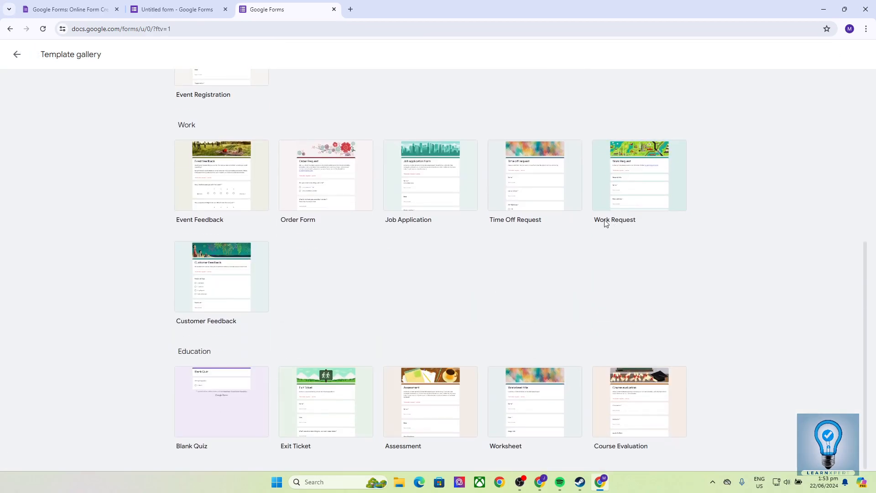
pyautogui.scroll(6, 597, 173)
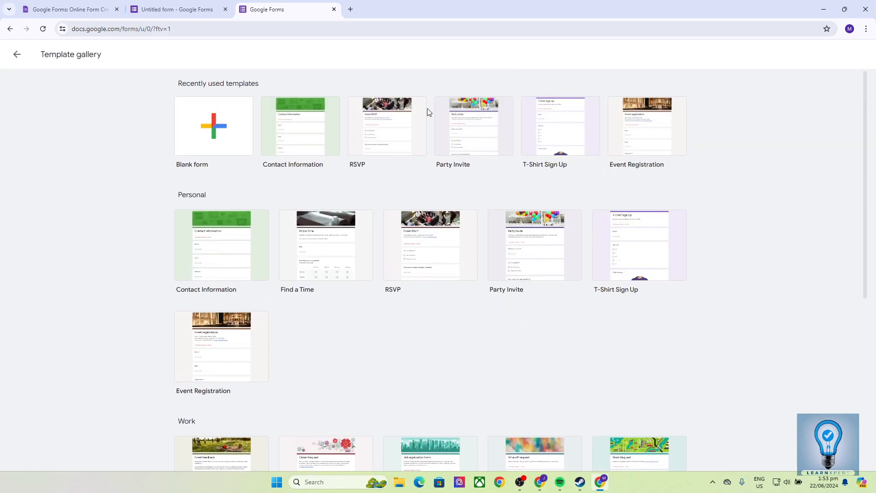
pyautogui.click(17, 54)
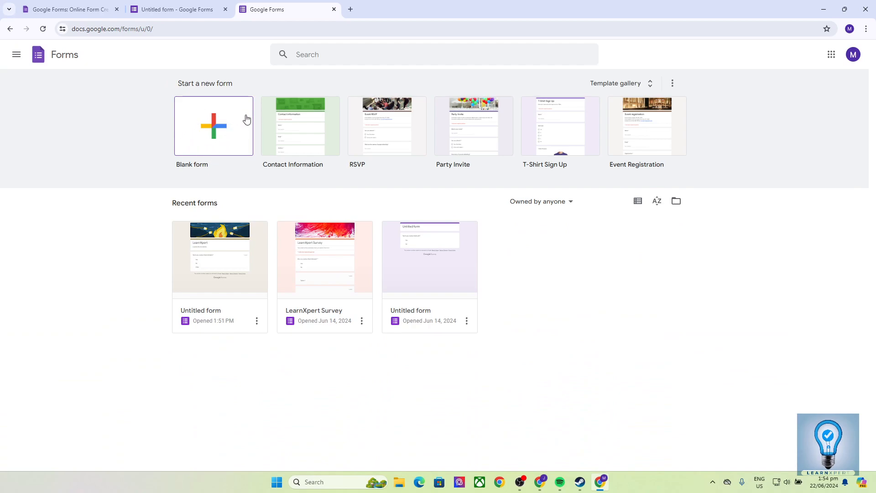
# Step: Start a blank form and title it 'LearnXpert Sample Survey'
pyautogui.click(213, 121)
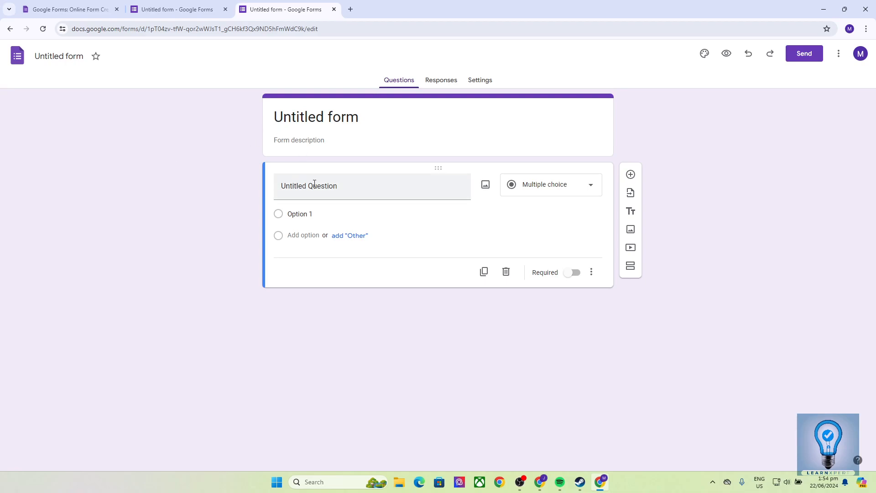
pyautogui.click(302, 117)
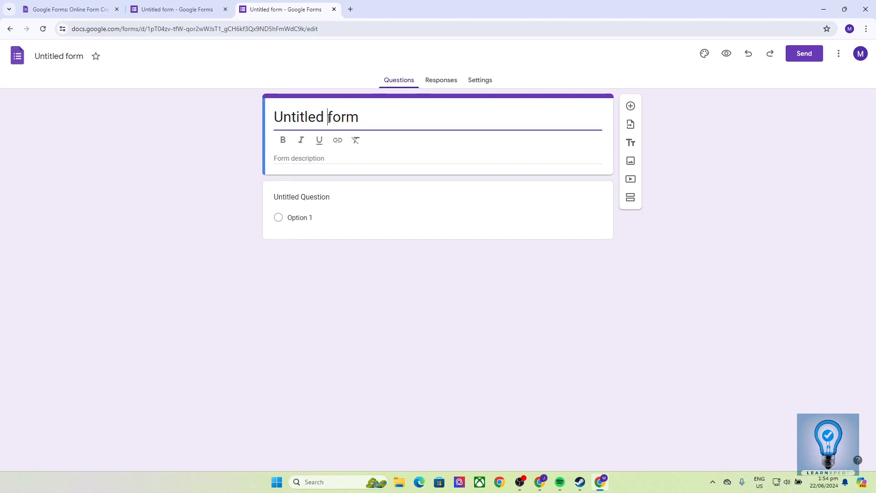
pyautogui.moveTo(364, 117); pyautogui.dragTo(240, 117)
pyautogui.write('learX')
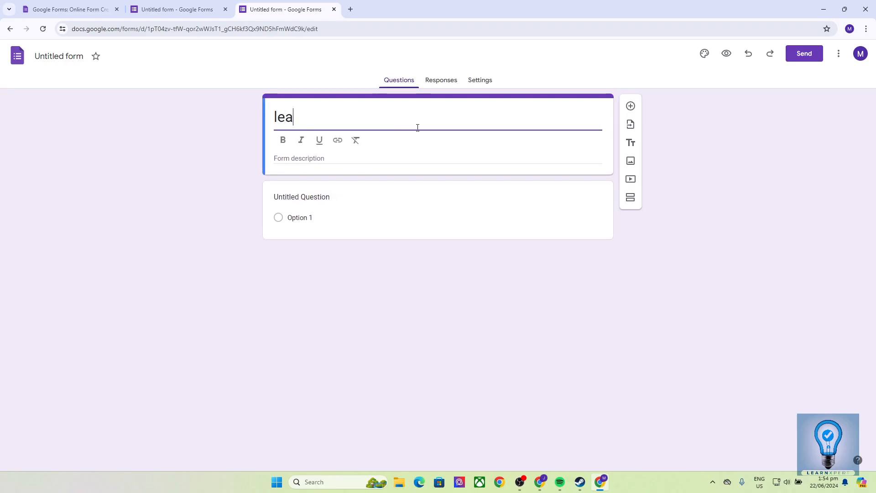
pyautogui.press('BackSpace')
pyautogui.press('BackSpace')
pyautogui.press('BackSpace')
pyautogui.press('BackSpace')
pyautogui.press('BackSpace')
pyautogui.write('LearnXpert Sample Suir')
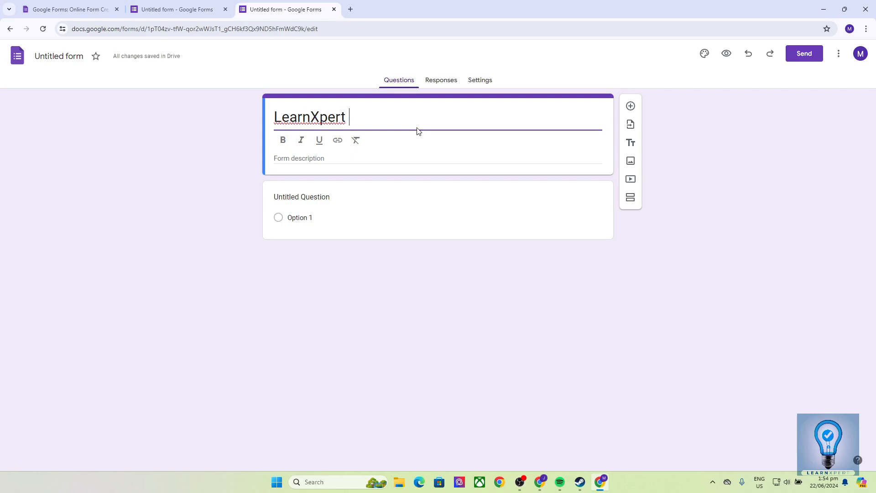
pyautogui.press('BackSpace')
pyautogui.press('BackSpace')
pyautogui.write('rvey')
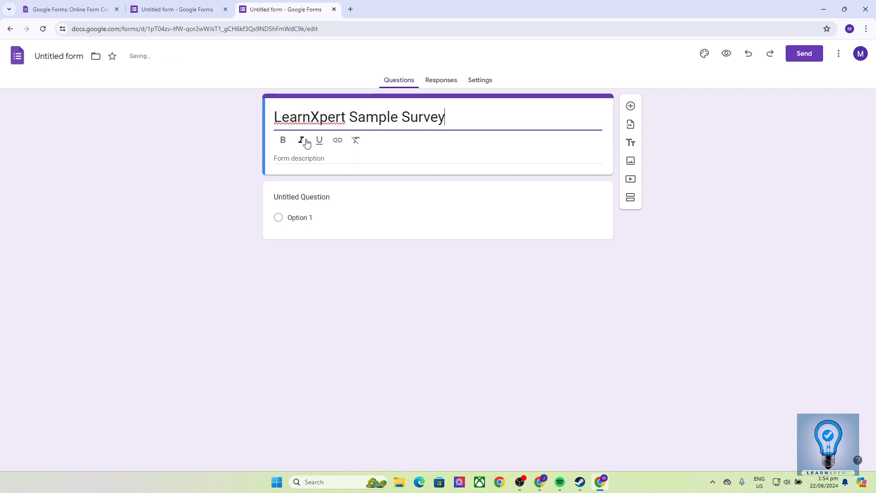
# Step: Add the form description 'A quick 5 mins. assessment for my viewers.'
pyautogui.click(278, 158)
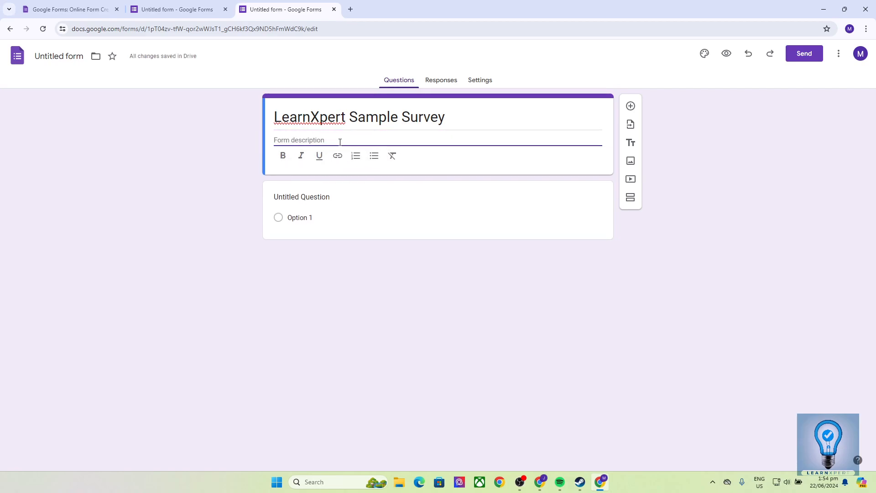
pyautogui.write('A')
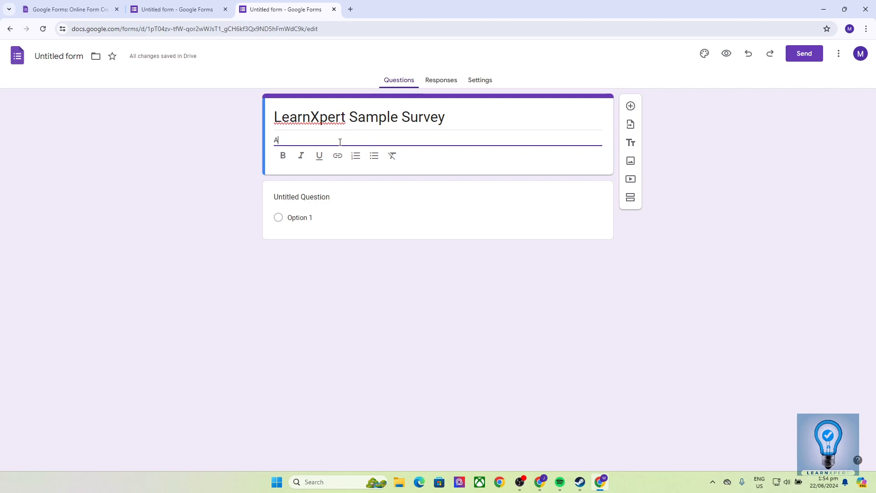
pyautogui.write(' quick 5')
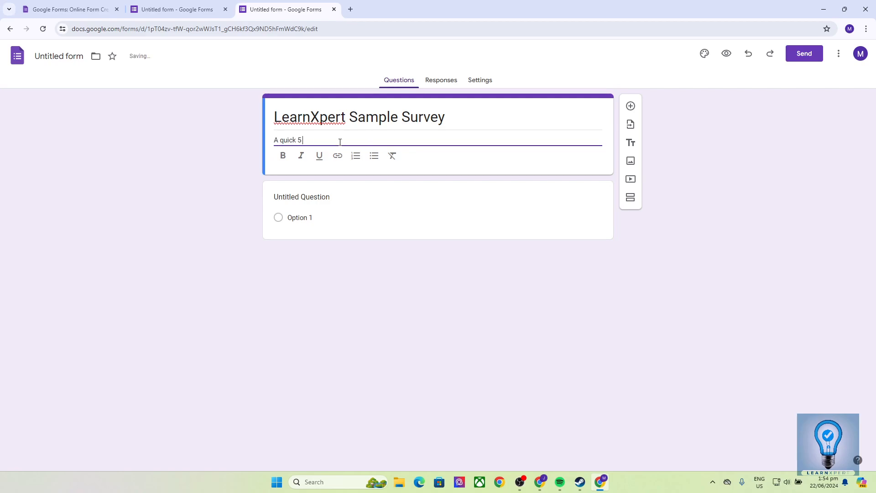
pyautogui.write(' mins. assessme')
pyautogui.write('ment for ')
pyautogui.write('my view')
pyautogui.write('ers.')
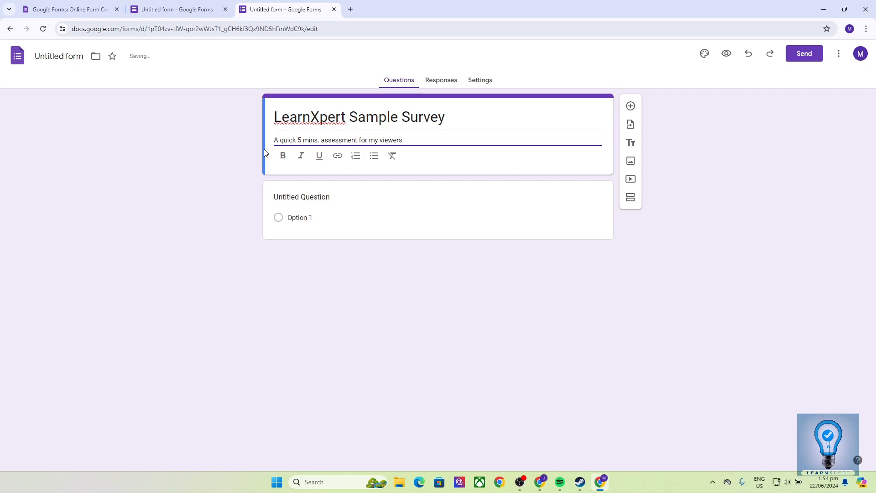
pyautogui.click(232, 165)
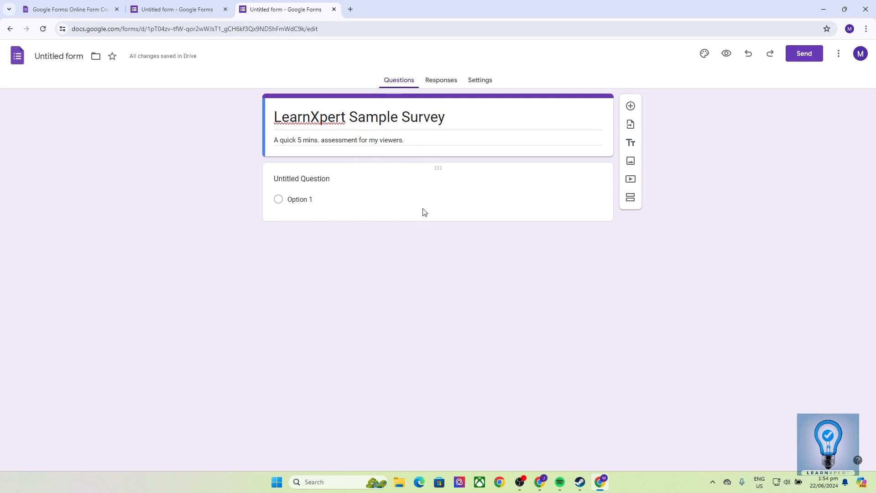
# Step: Set the form's file name to 'LearnXpert Sample Survey', matching its title
pyautogui.click(55, 57)
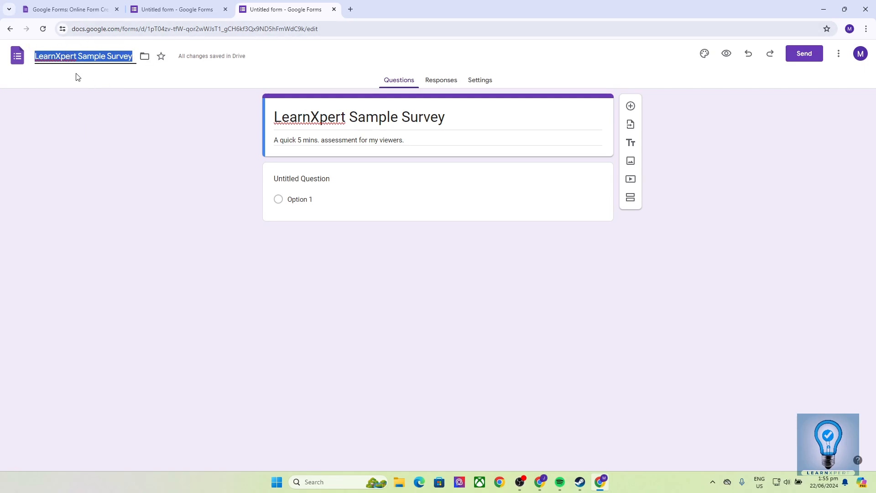
pyautogui.click(84, 81)
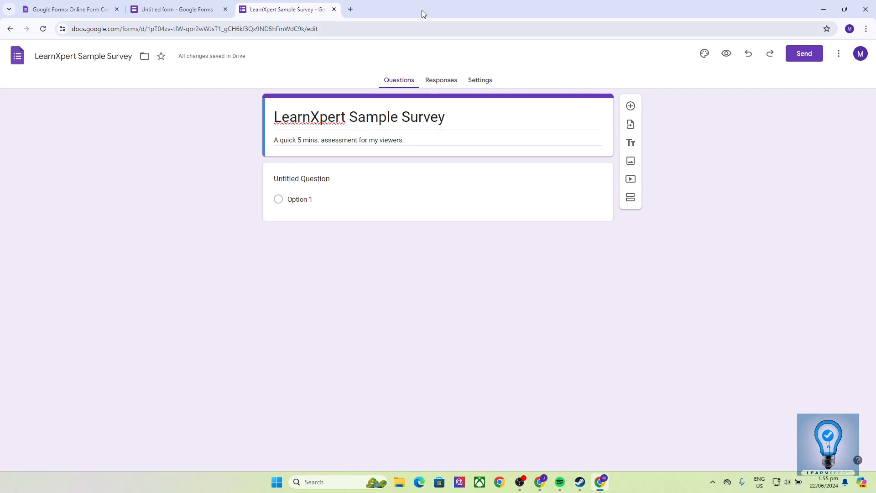
# Step: Add a multiple-choice question, then add Section 2 below it
pyautogui.click(629, 104)
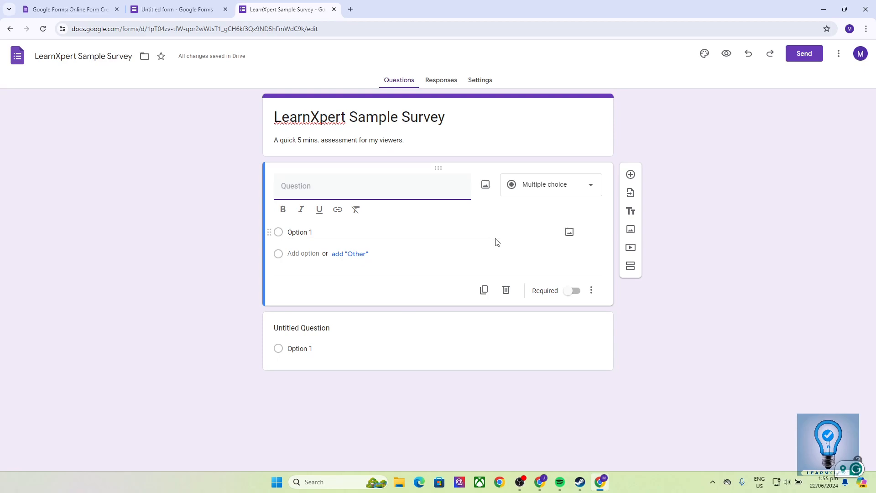
pyautogui.click(562, 189)
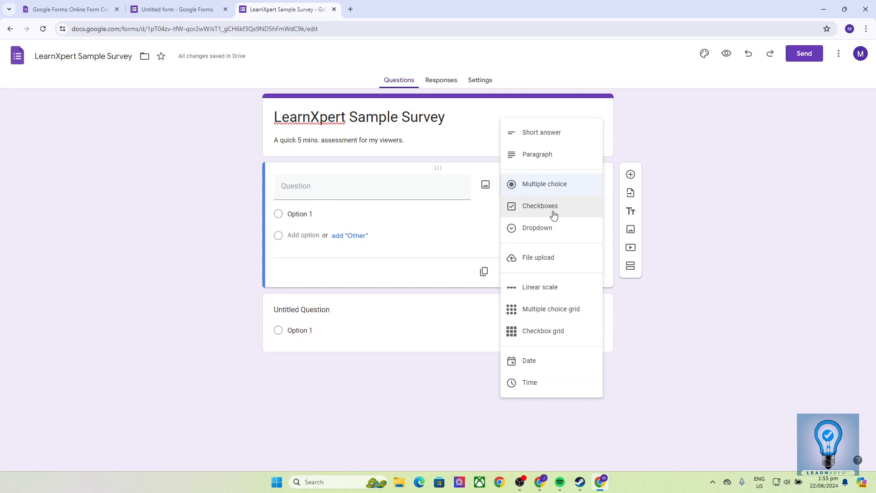
pyautogui.click(547, 184)
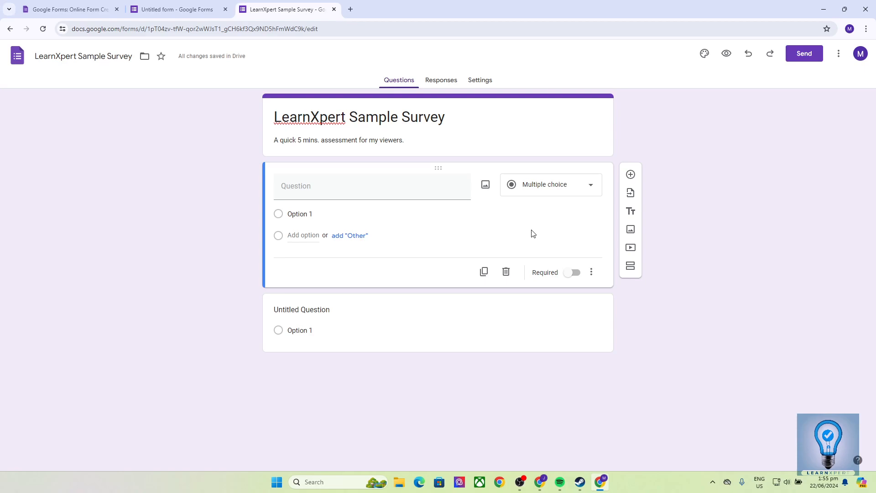
pyautogui.click(630, 267)
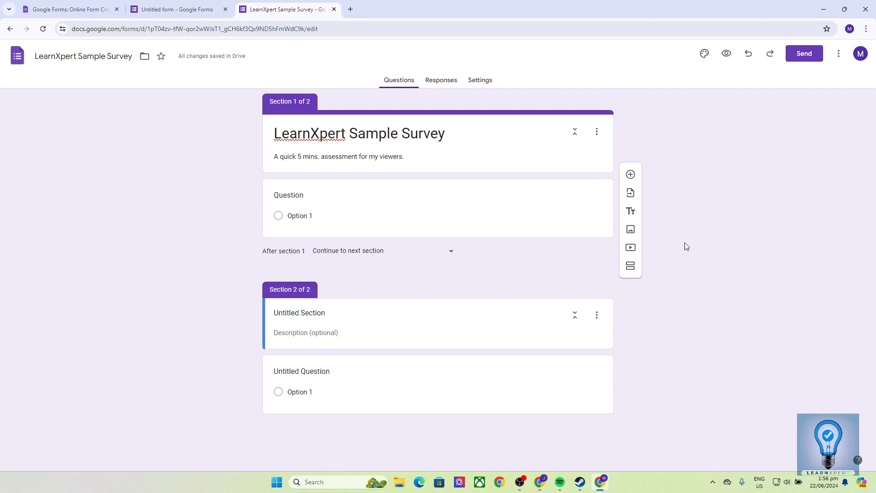
# Step: Set the theme header font to Lato Bold and the theme colour to green, then view header image choices
pyautogui.click(703, 55)
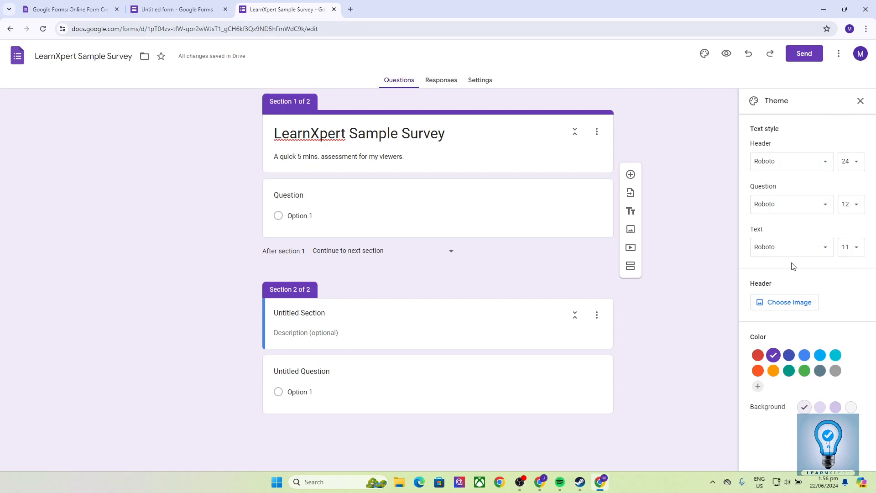
pyautogui.click(860, 101)
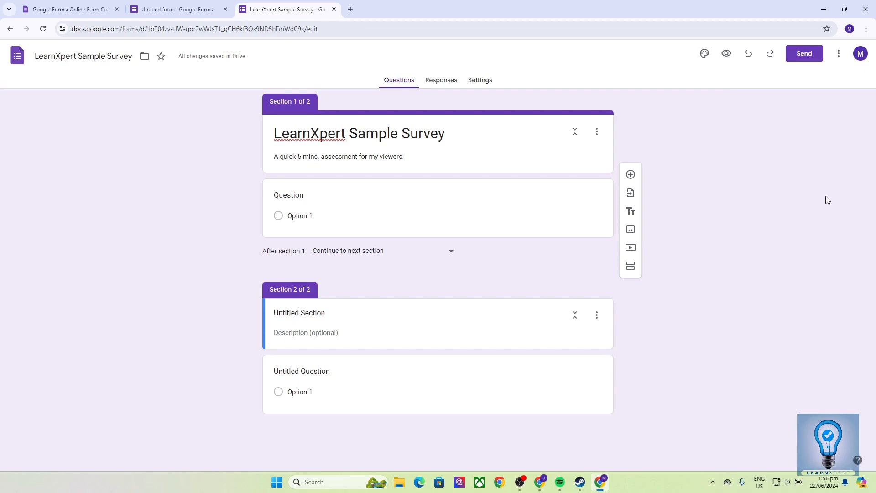
pyautogui.click(704, 55)
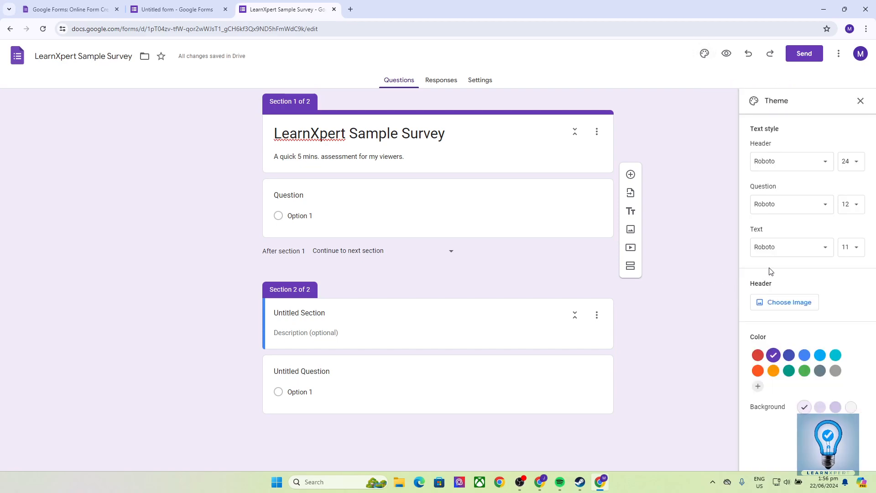
pyautogui.click(774, 161)
pyautogui.moveTo(775, 227)
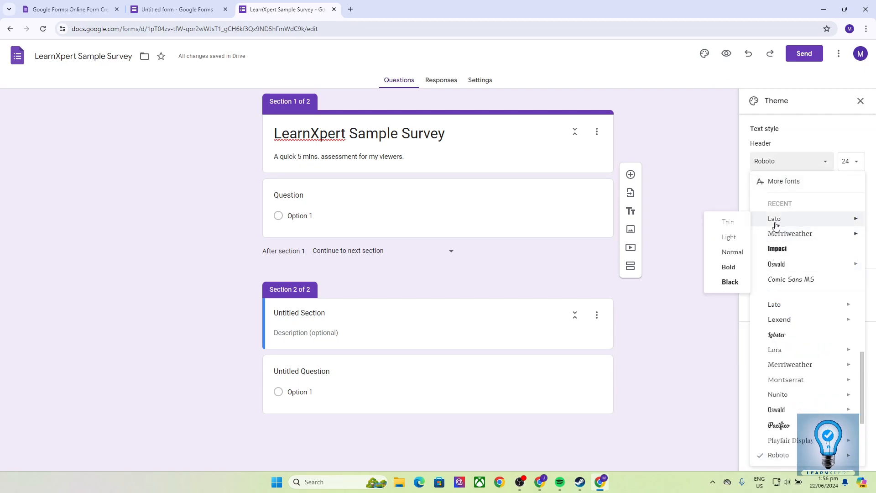
pyautogui.click(726, 267)
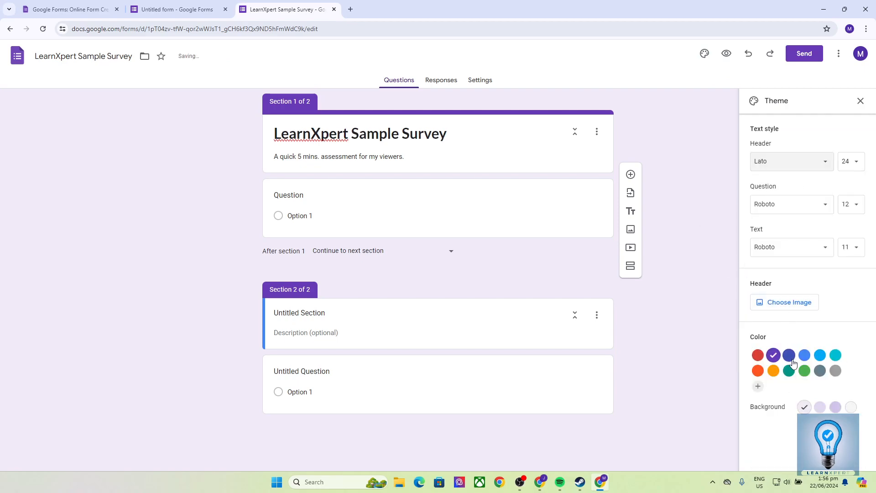
pyautogui.click(805, 370)
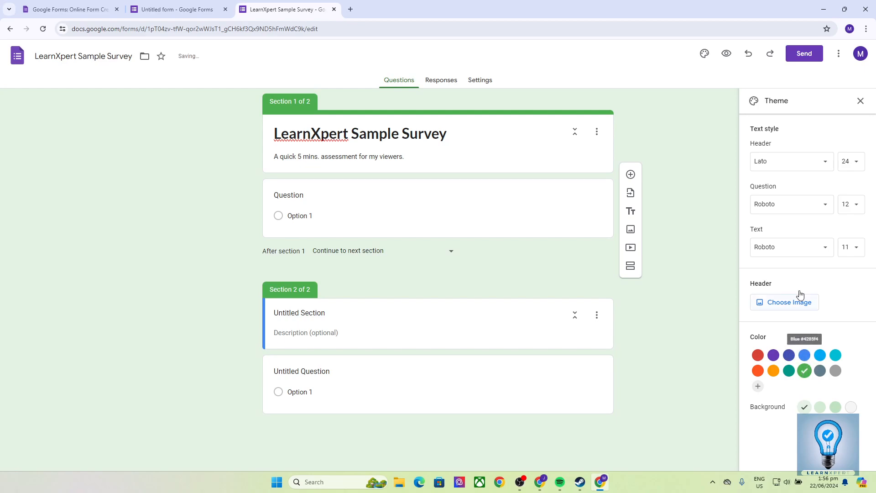
pyautogui.click(786, 303)
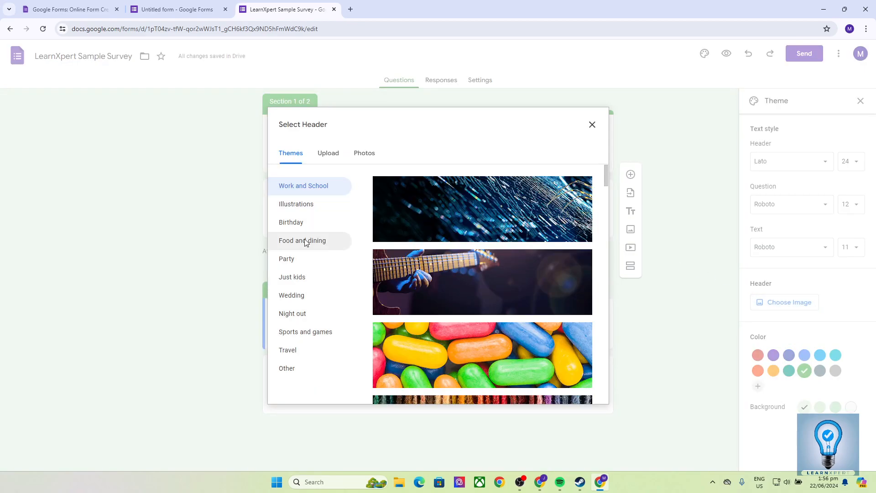
# Step: Insert the campfire-with-marshmallows image from the Illustrations category as the form header
pyautogui.click(309, 204)
pyautogui.scroll(-3, 458, 247)
pyautogui.scroll(-3, 478, 314)
pyautogui.scroll(-3, 505, 286)
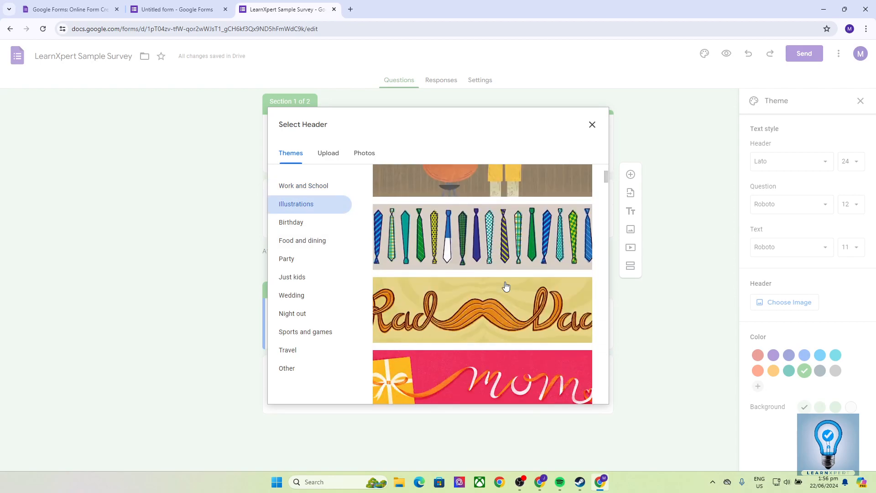
pyautogui.scroll(-3, 505, 284)
pyautogui.scroll(-1, 484, 265)
pyautogui.scroll(-10, 483, 265)
pyautogui.click(483, 221)
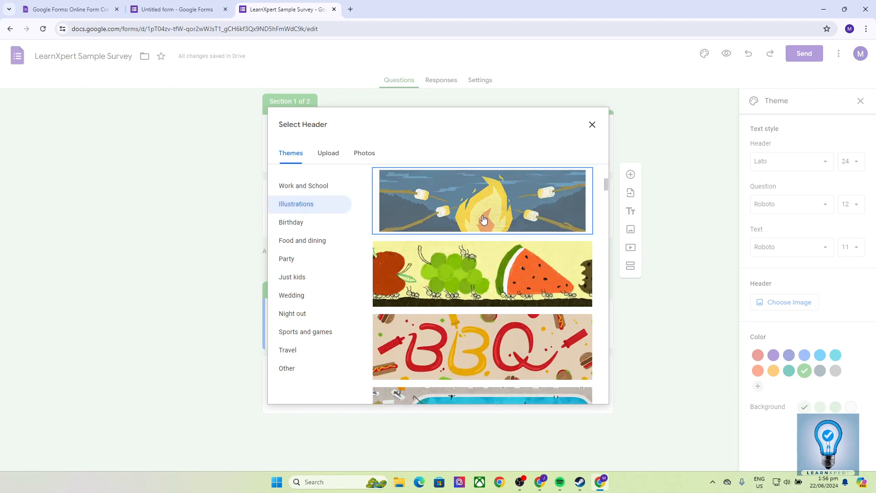
pyautogui.click(582, 391)
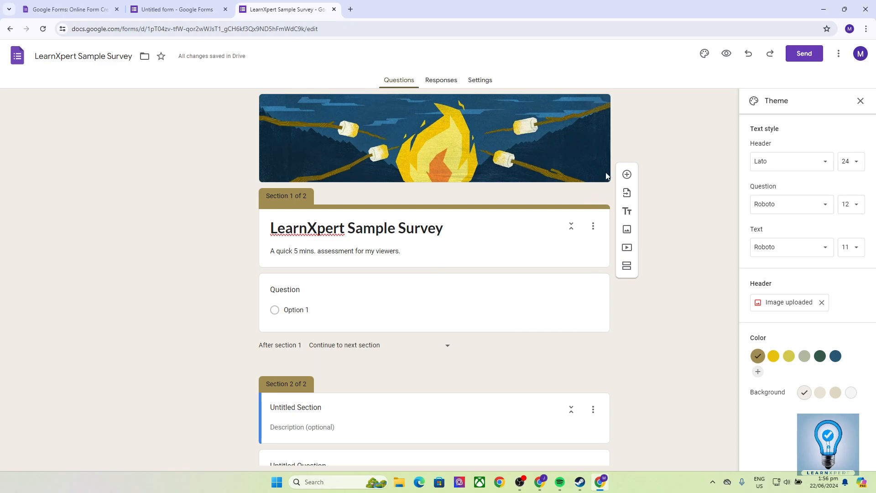
# Step: Add four blank questions to Section 2
pyautogui.click(627, 174)
pyautogui.click(627, 326)
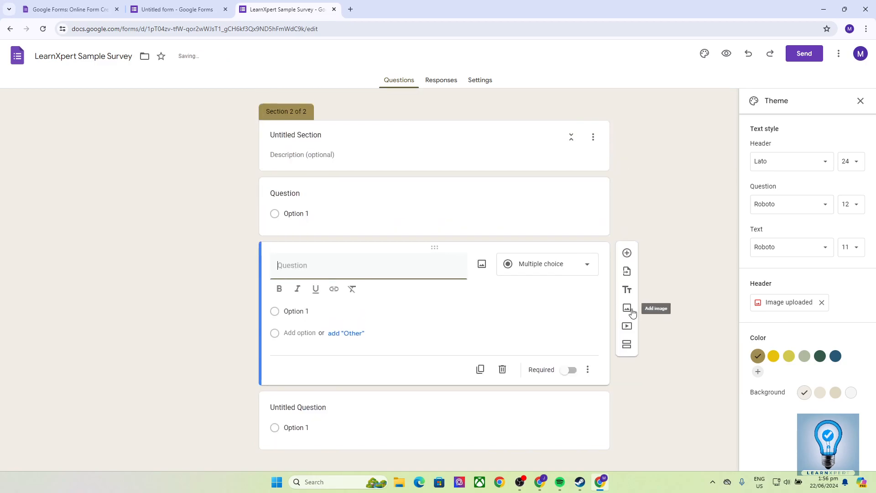
pyautogui.click(627, 245)
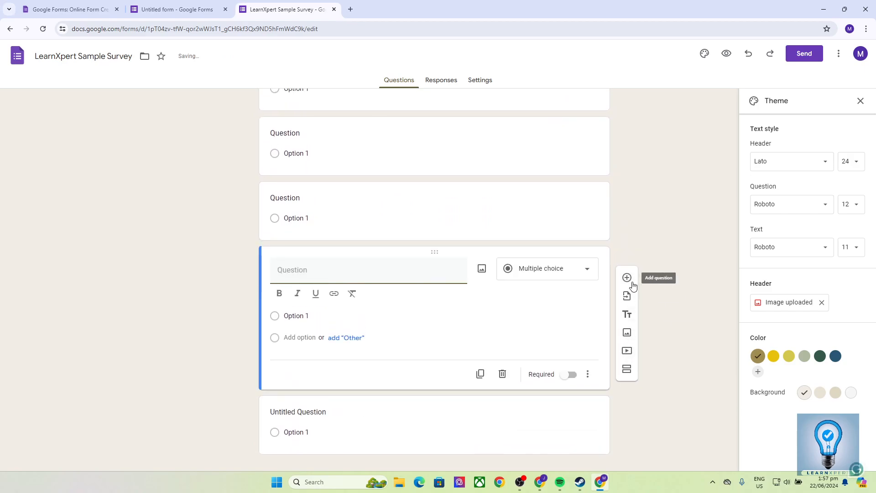
pyautogui.click(628, 278)
pyautogui.scroll(2, 410, 182)
# Step: Keep the first Section 2 question as multiple choice with only Option 1 and Option 2
pyautogui.click(410, 189)
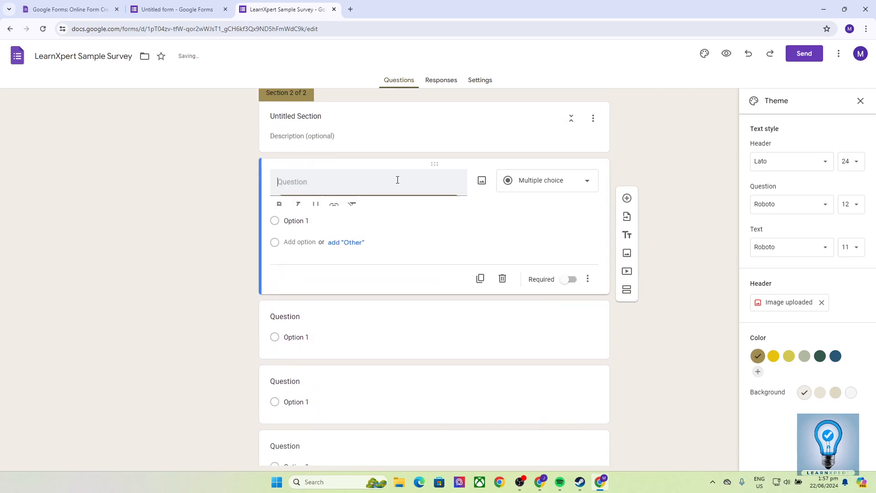
pyautogui.click(531, 182)
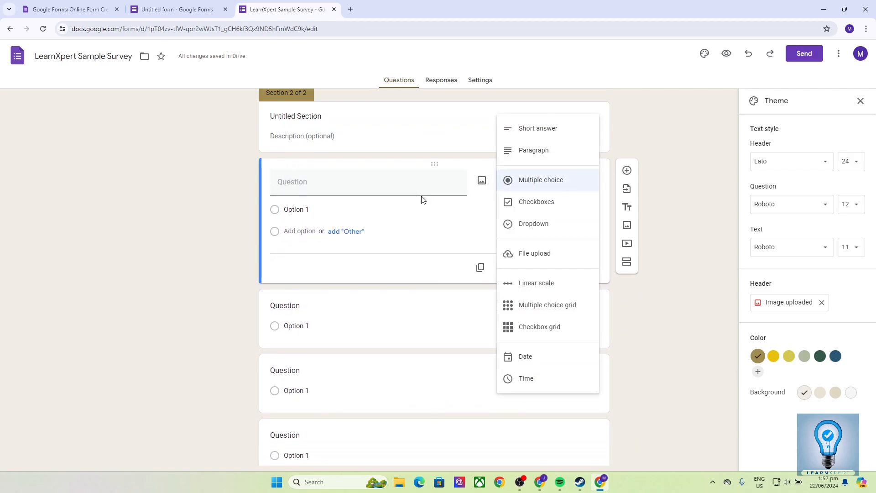
pyautogui.click(320, 204)
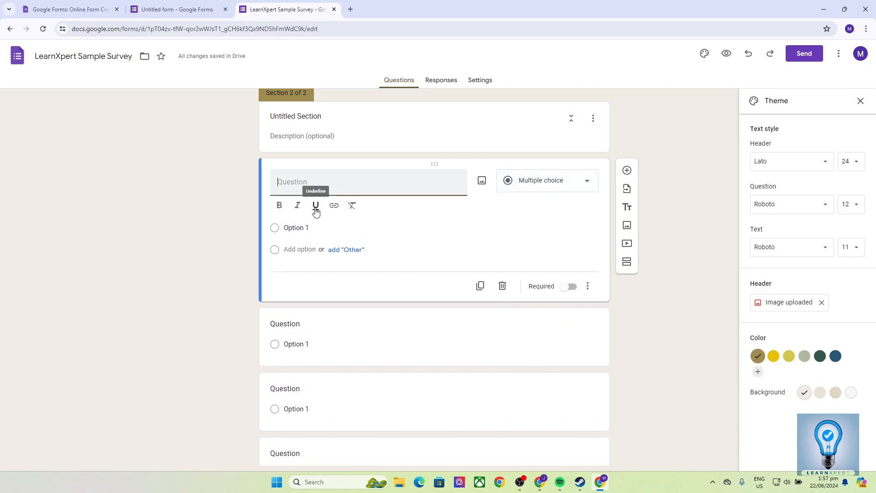
pyautogui.click(320, 228)
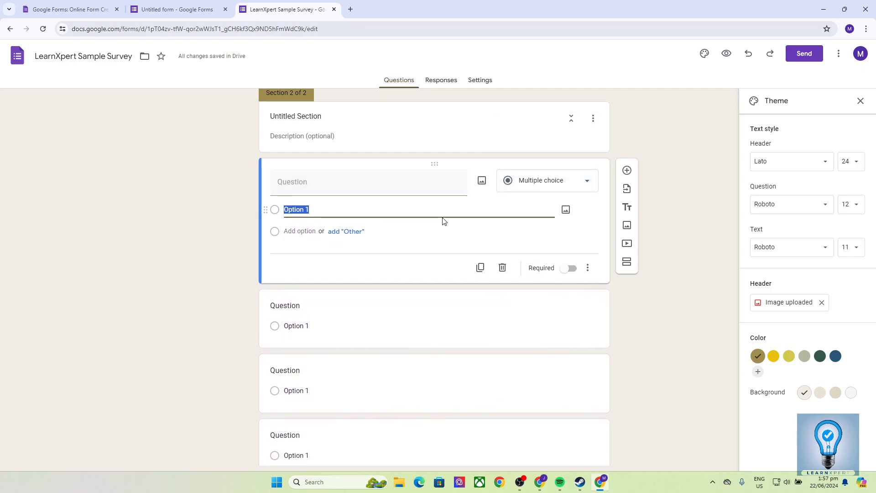
pyautogui.click(282, 231)
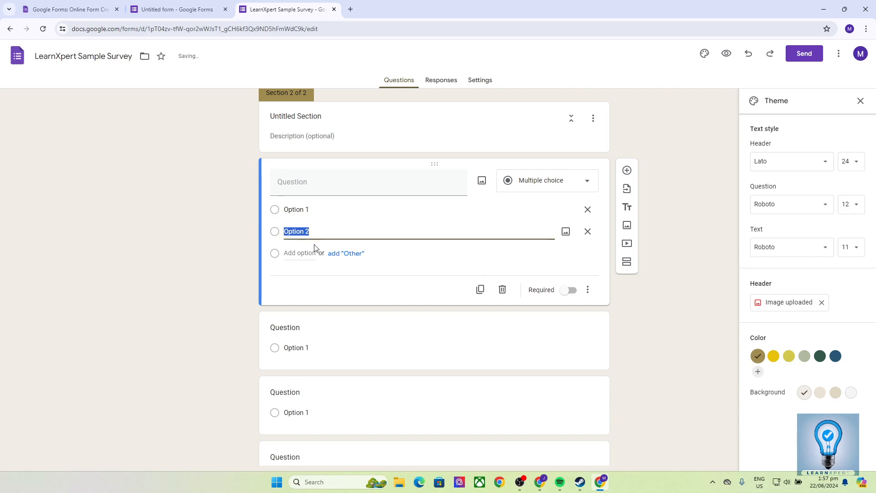
pyautogui.click(279, 255)
pyautogui.click(288, 274)
pyautogui.click(328, 254)
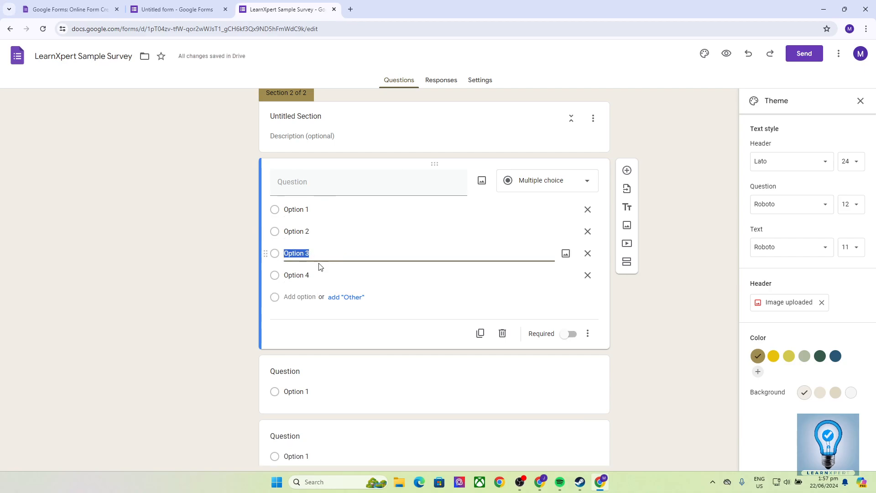
pyautogui.click(588, 275)
pyautogui.click(587, 253)
pyautogui.click(347, 182)
# Step: Title the question 'Have you subscribed already?' and give it answers Yes, No and Other
pyautogui.write('Have ')
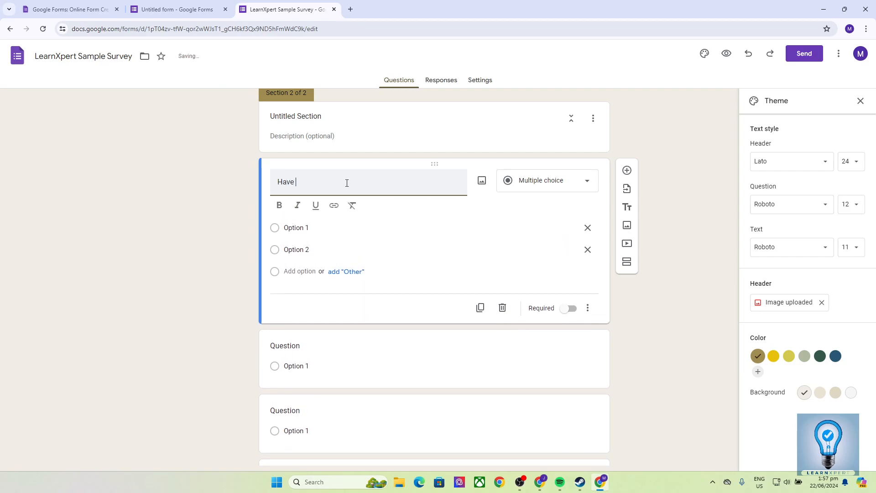
pyautogui.write('you subscribed already?')
pyautogui.click(319, 228)
pyautogui.write('Yes')
pyautogui.click(348, 231)
pyautogui.write('No')
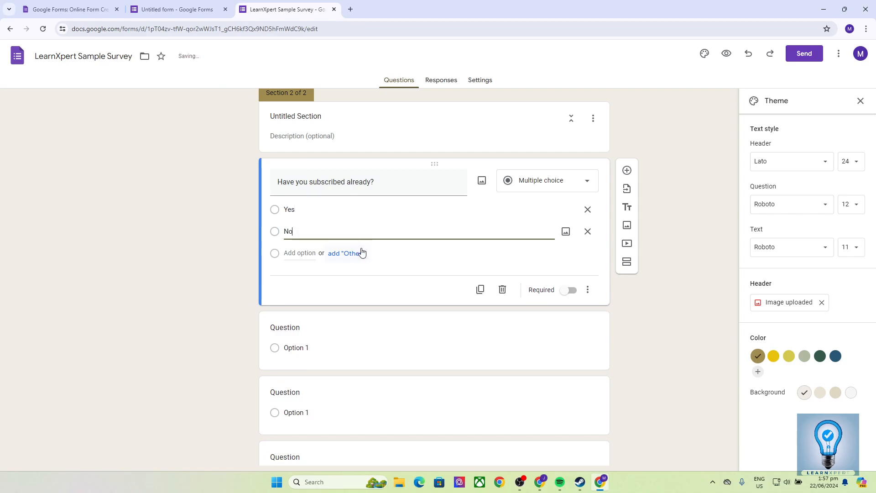
pyautogui.click(352, 254)
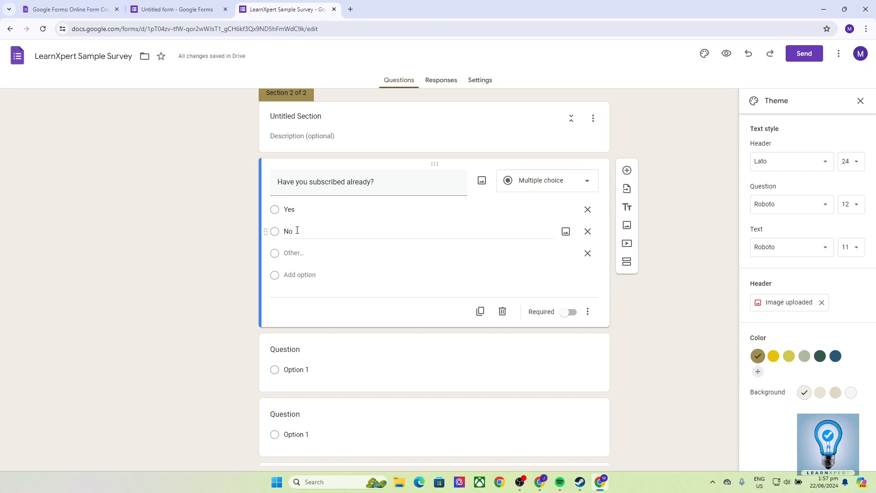
pyautogui.click(402, 338)
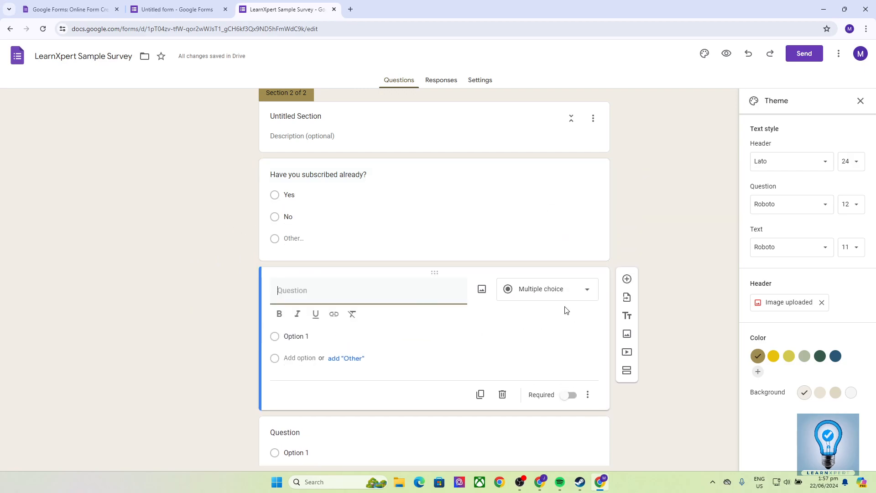
# Step: Change the next question to Checkboxes with two answer options
pyautogui.click(543, 290)
pyautogui.click(539, 268)
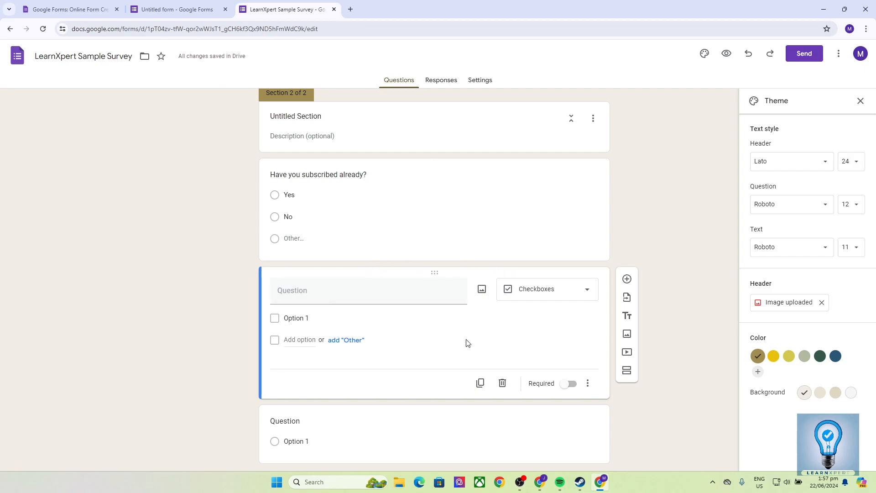
pyautogui.click(294, 341)
pyautogui.click(214, 321)
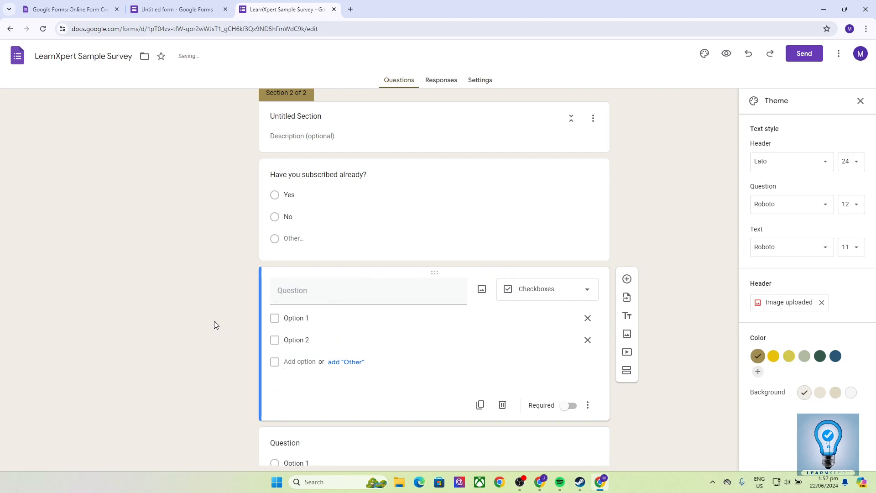
# Step: Paste 'Have you subscribed already?' as the checkbox question's title and set options Yes and No
pyautogui.click(367, 174)
pyautogui.hotkey('ctrl', 'c')
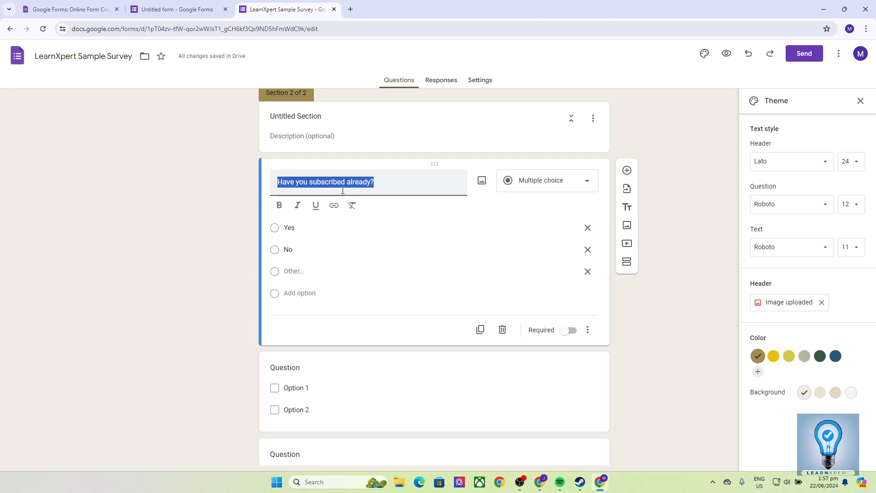
pyautogui.click(315, 370)
pyautogui.hotkey('ctrl', 'v')
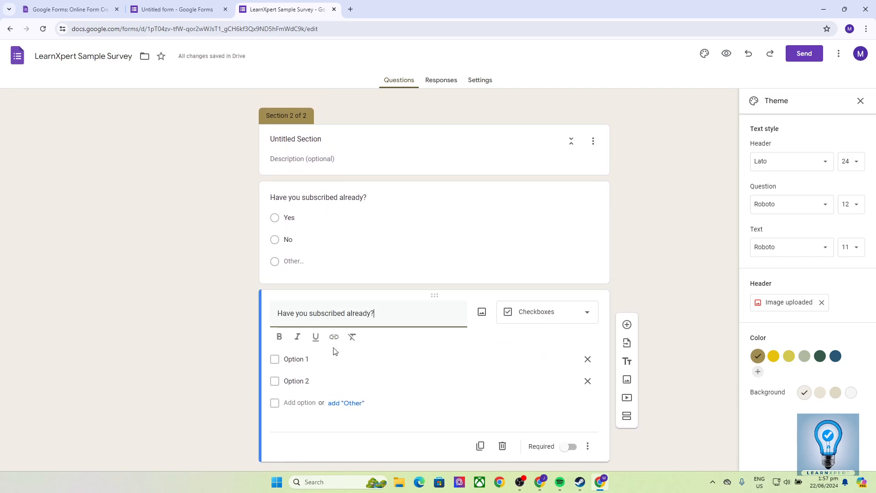
pyautogui.click(314, 362)
pyautogui.write('Yes')
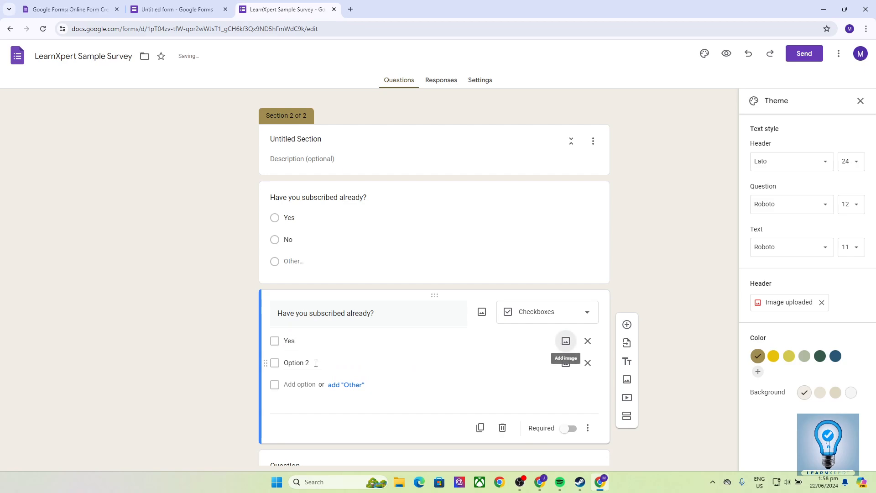
pyautogui.click(316, 363)
pyautogui.write('No')
pyautogui.click(212, 330)
pyautogui.scroll(-3, 213, 330)
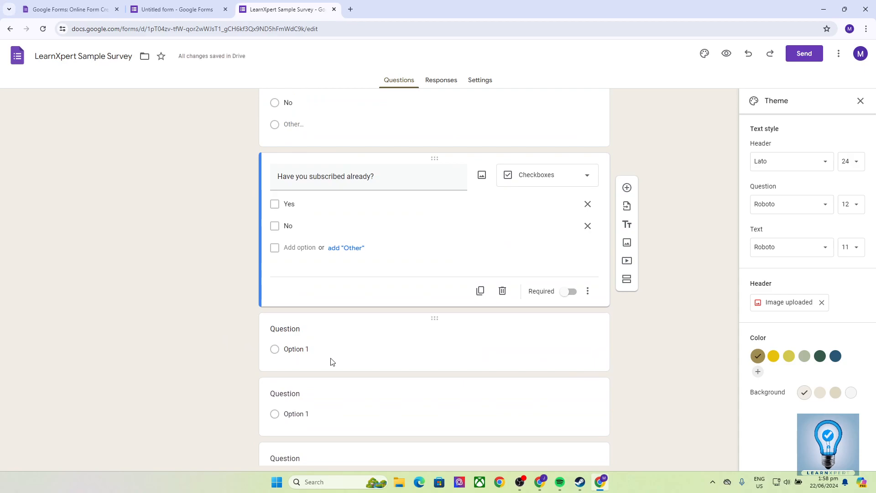
# Step: Make the next question a Dropdown titled 'Have you subscribed already?' with options Yes and No
pyautogui.click(353, 333)
pyautogui.click(525, 262)
pyautogui.click(536, 297)
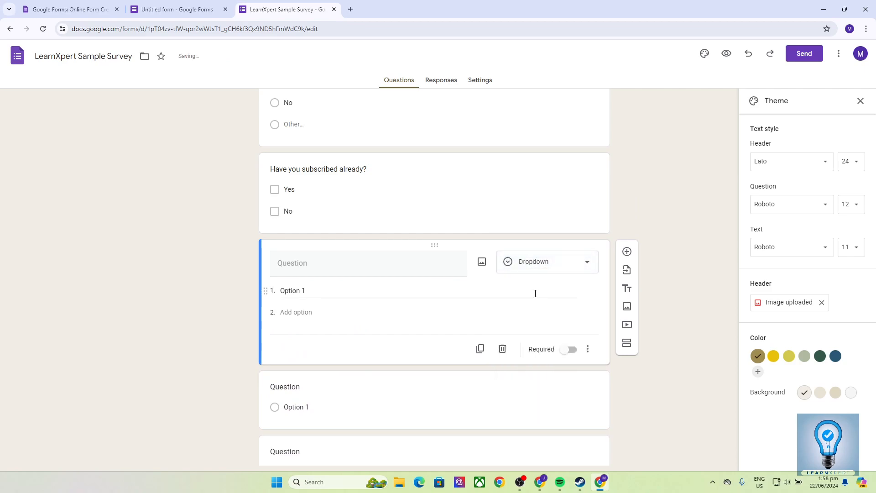
pyautogui.click(329, 264)
pyautogui.hotkey('ctrl', 'v')
pyautogui.click(333, 307)
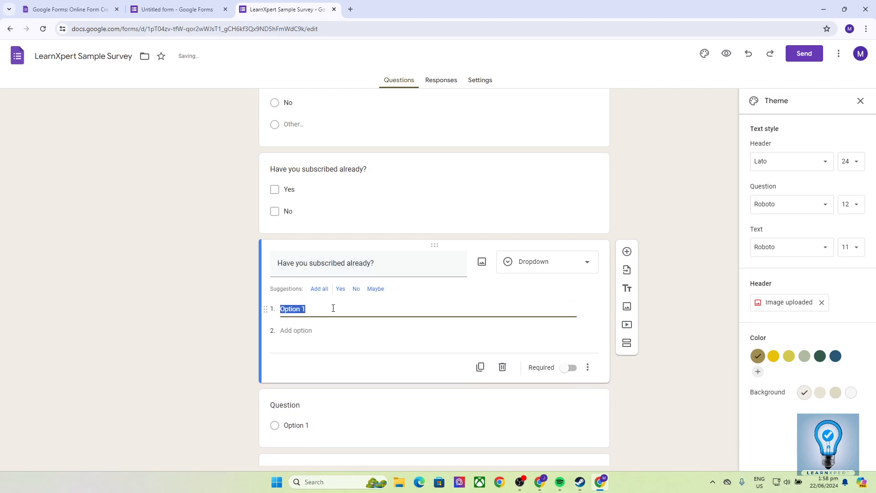
pyautogui.click(340, 289)
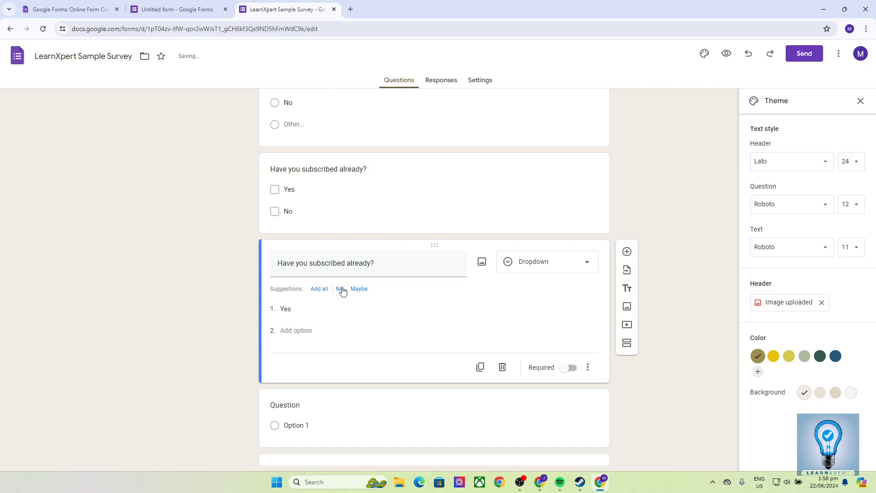
pyautogui.click(340, 288)
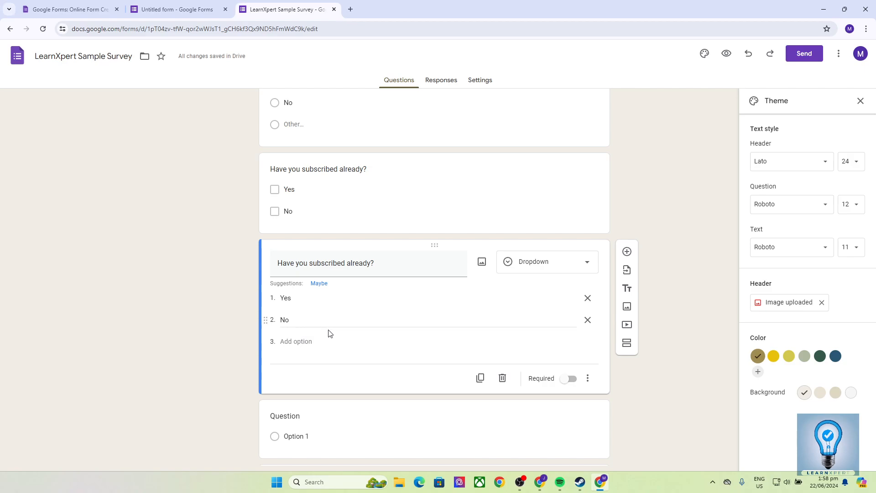
# Step: Add a Short answer question titled 'Have you subscribed already?'
pyautogui.scroll(-2, 347, 335)
pyautogui.click(378, 335)
pyautogui.hotkey('ctrl', 'v')
pyautogui.click(554, 257)
pyautogui.click(534, 197)
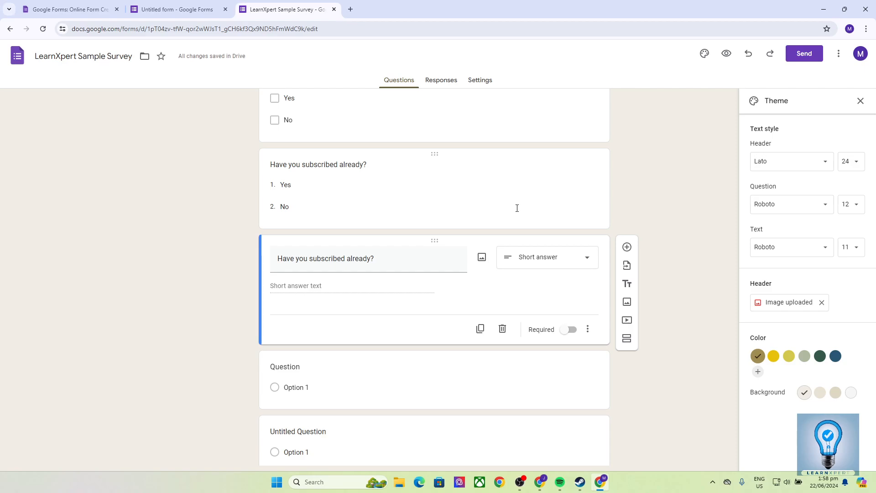
# Step: Switch the subscription question to Paragraph, then set the following question to a 1-to-5 Linear scale
pyautogui.click(538, 264)
pyautogui.click(530, 221)
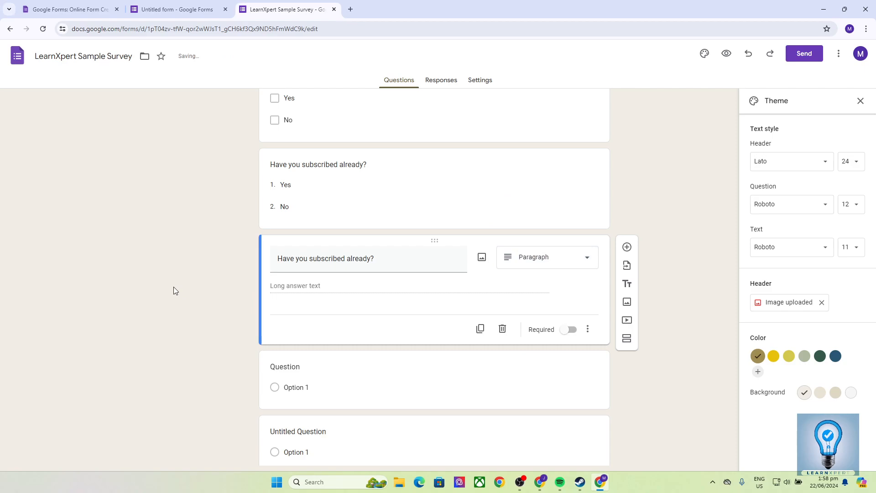
pyautogui.click(383, 358)
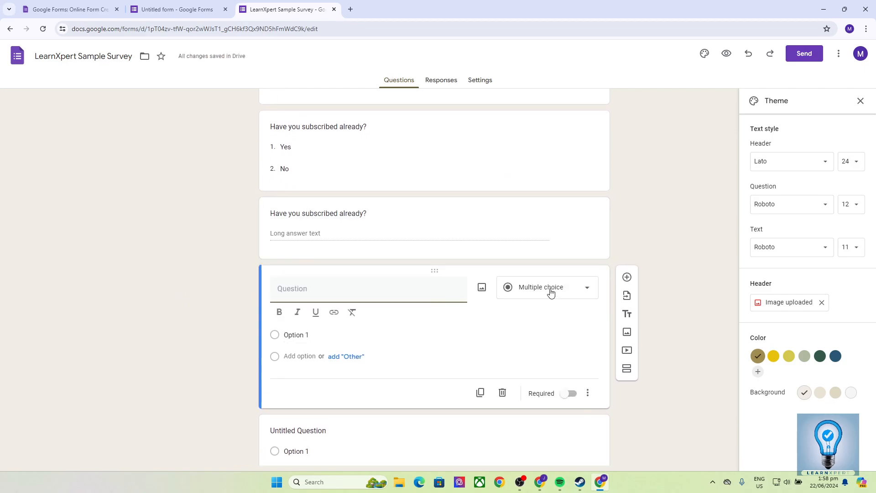
pyautogui.click(551, 290)
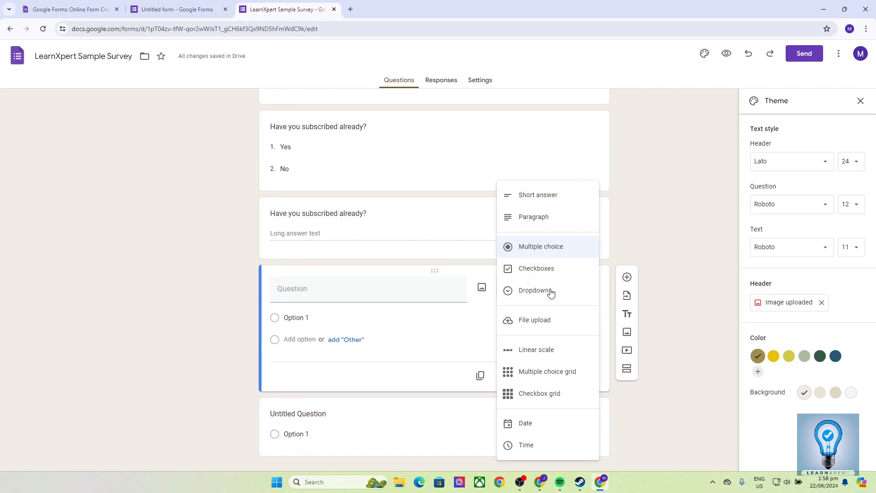
pyautogui.click(542, 352)
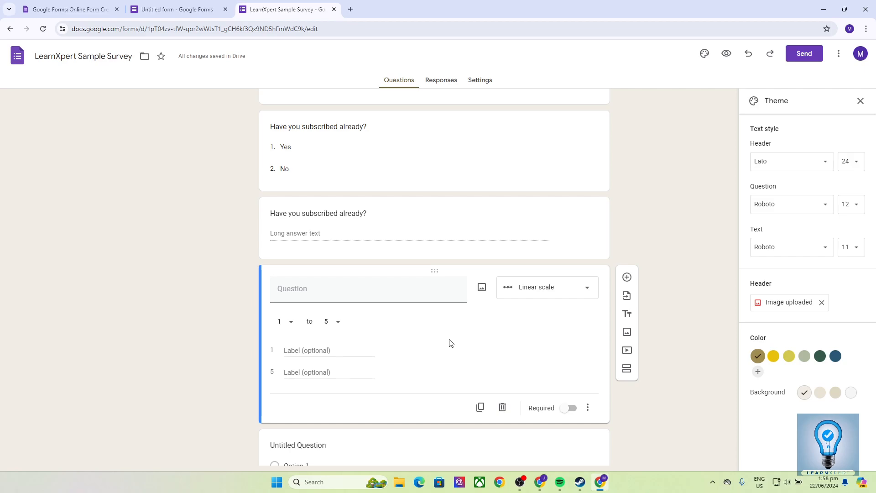
pyautogui.click(317, 351)
pyautogui.scroll(-1, 219, 348)
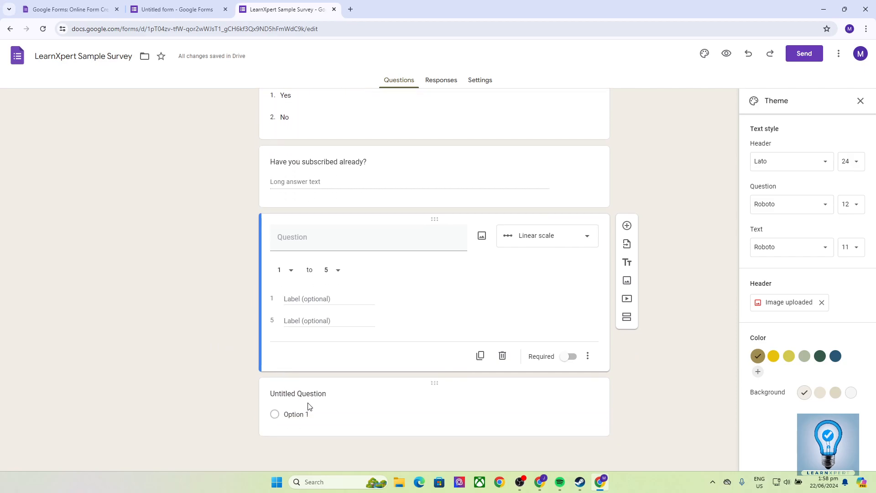
# Step: Set the Untitled Question's type to Checkbox grid, then go to the form's Settings tab
pyautogui.click(364, 410)
pyautogui.click(553, 336)
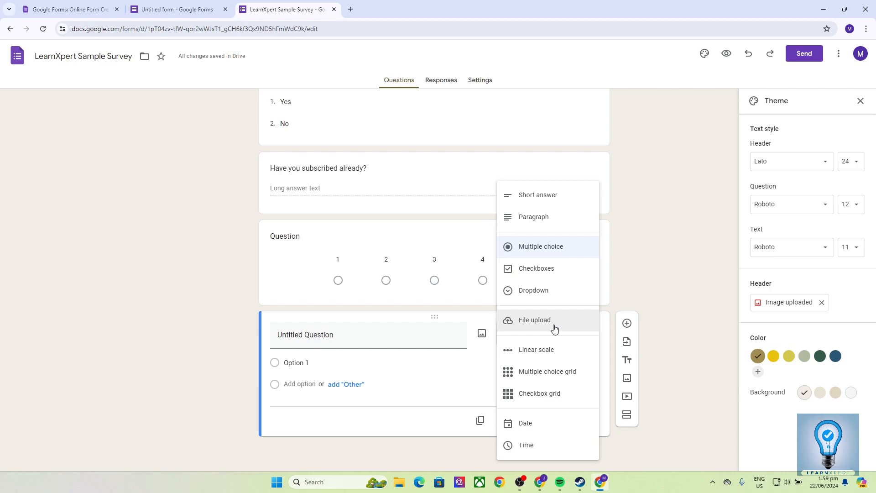
pyautogui.click(539, 371)
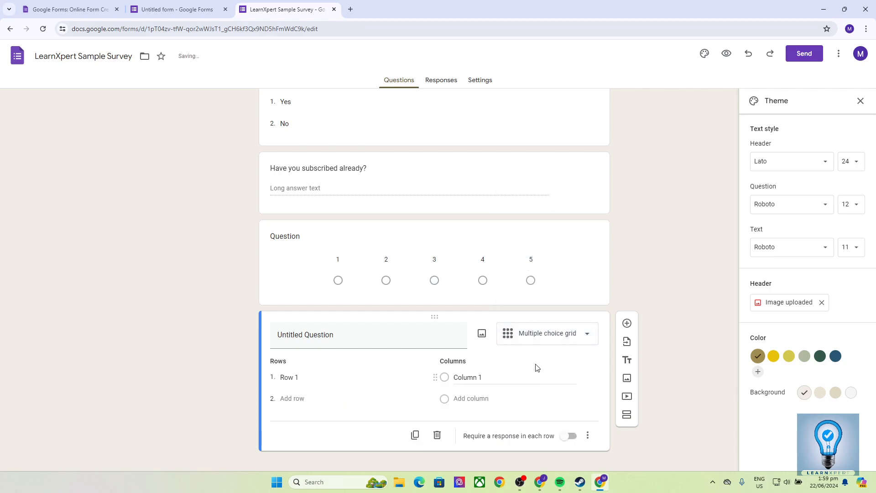
pyautogui.click(539, 338)
pyautogui.click(548, 358)
pyautogui.click(543, 343)
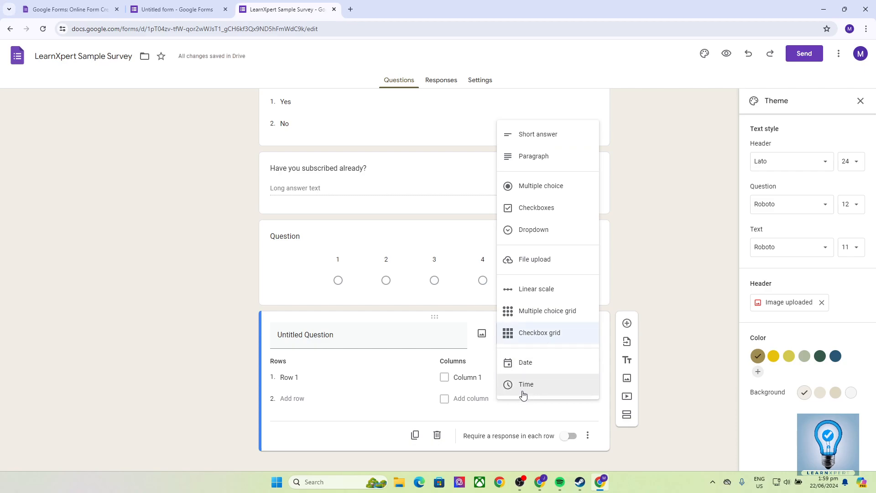
pyautogui.click(200, 309)
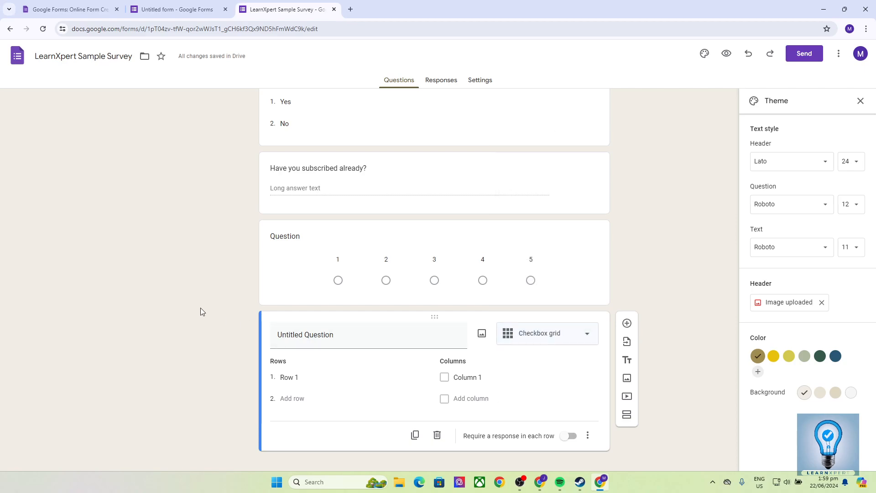
pyautogui.scroll(8, 243, 308)
pyautogui.scroll(2, 244, 310)
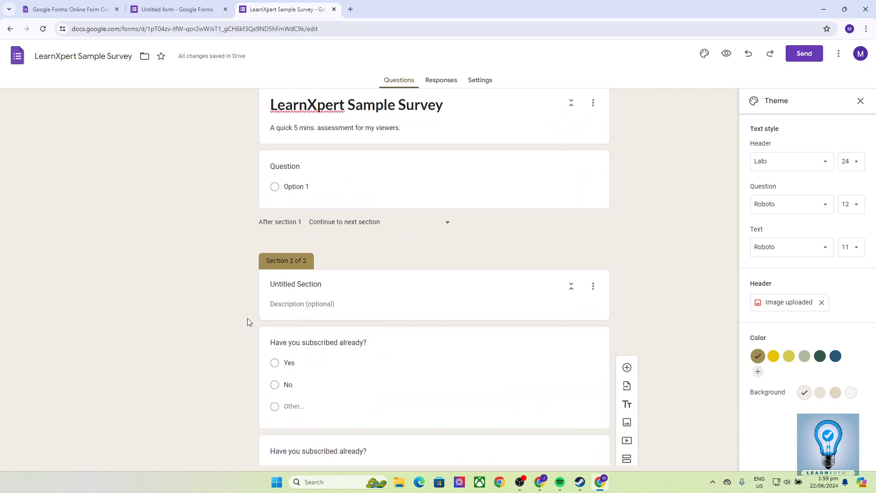
pyautogui.scroll(-10, 281, 322)
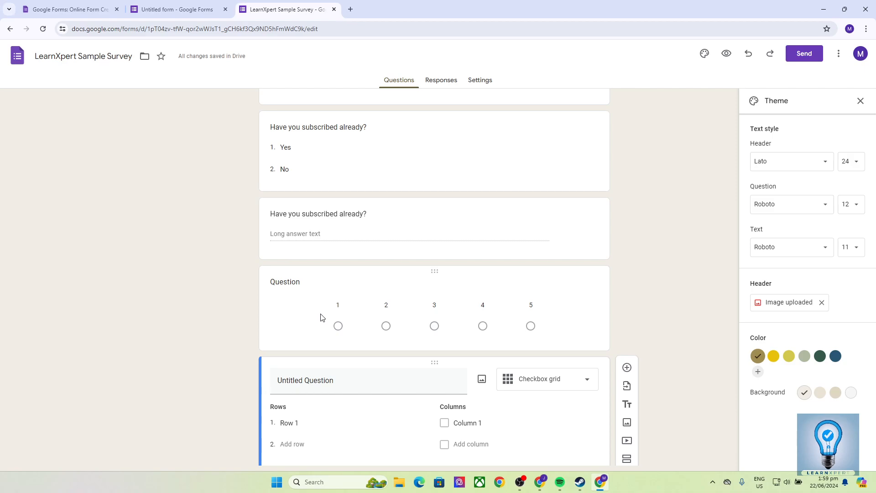
pyautogui.click(480, 81)
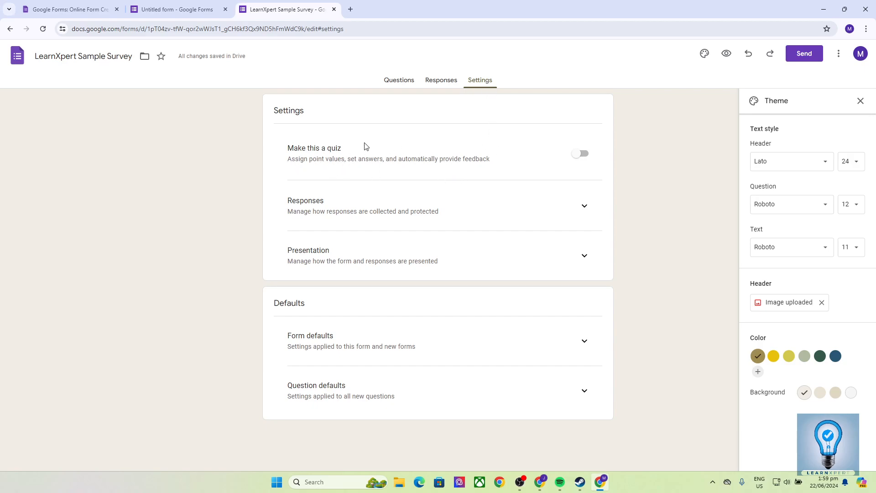
# Step: Turn on quiz mode, keeping grades released immediately after each submission
pyautogui.click(581, 153)
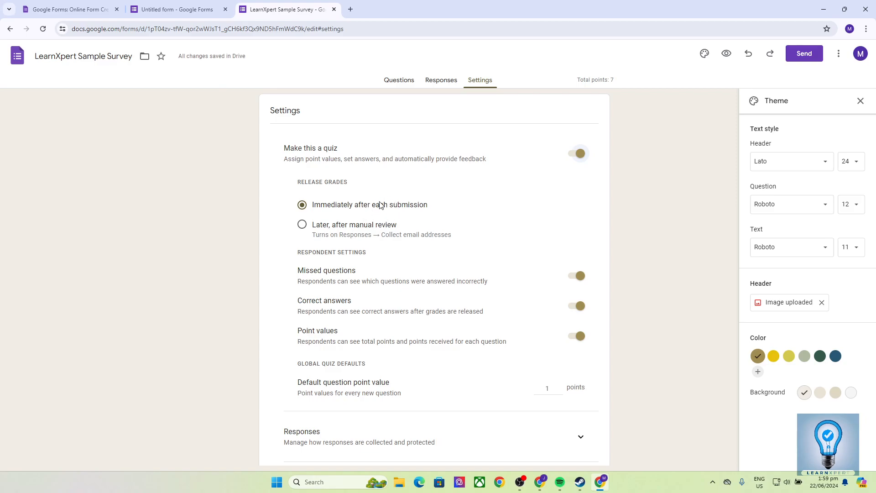
pyautogui.click(298, 226)
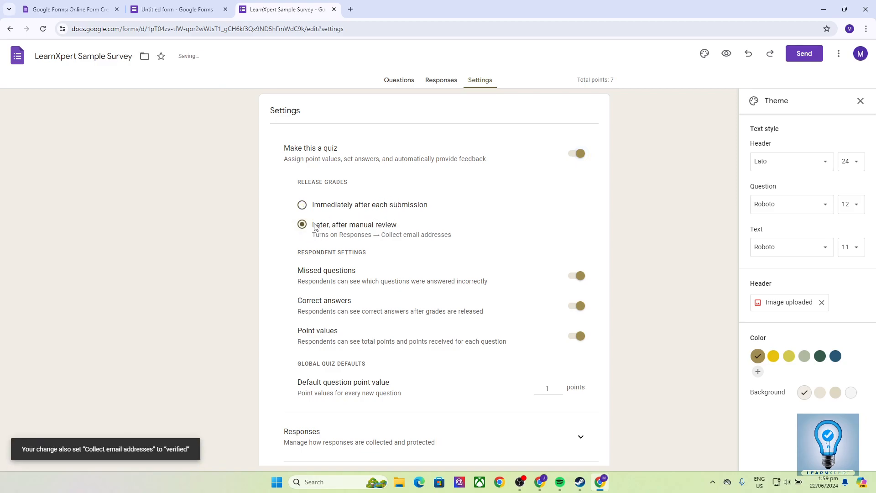
pyautogui.click(301, 205)
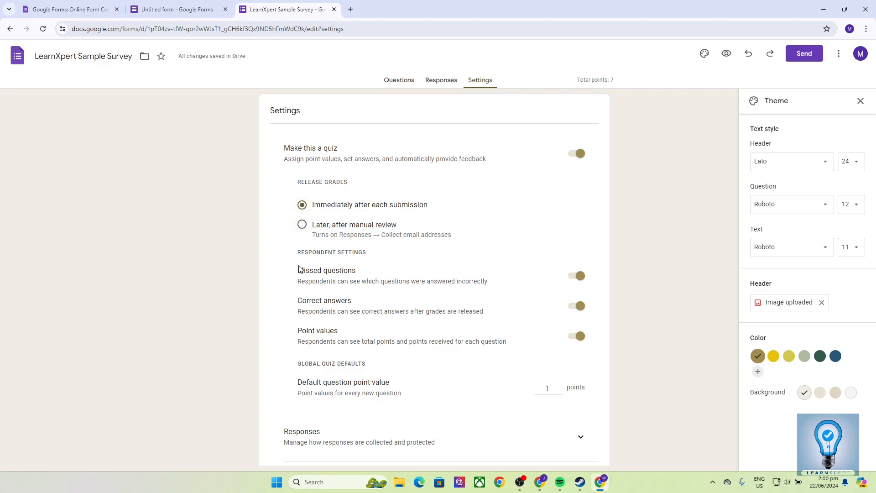
# Step: Raise the default question point value to 5 and bring up the Send form dialog
pyautogui.scroll(-1, 298, 263)
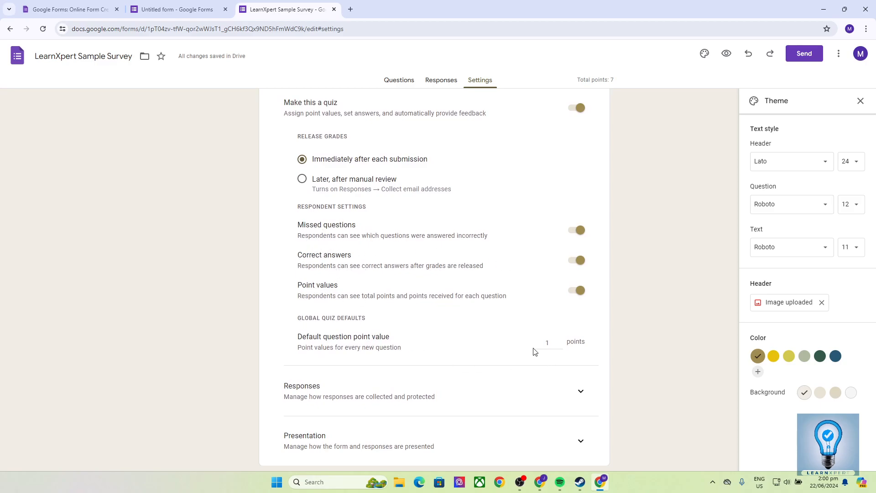
pyautogui.scroll(-2, 511, 336)
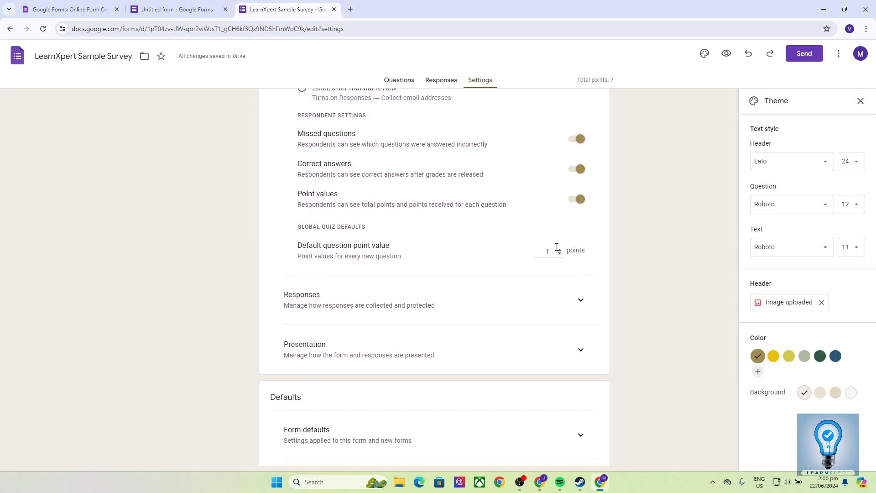
pyautogui.click(560, 252)
pyautogui.click(505, 248)
pyautogui.scroll(3, 445, 259)
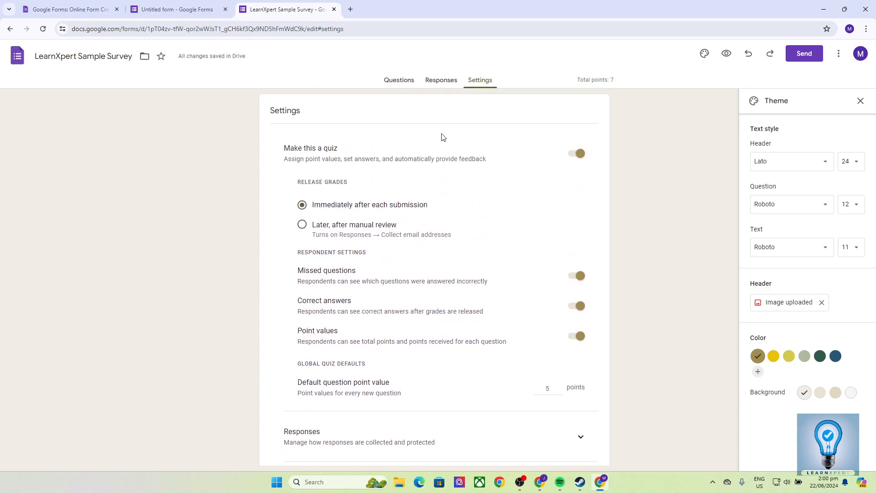
pyautogui.scroll(-3, 495, 337)
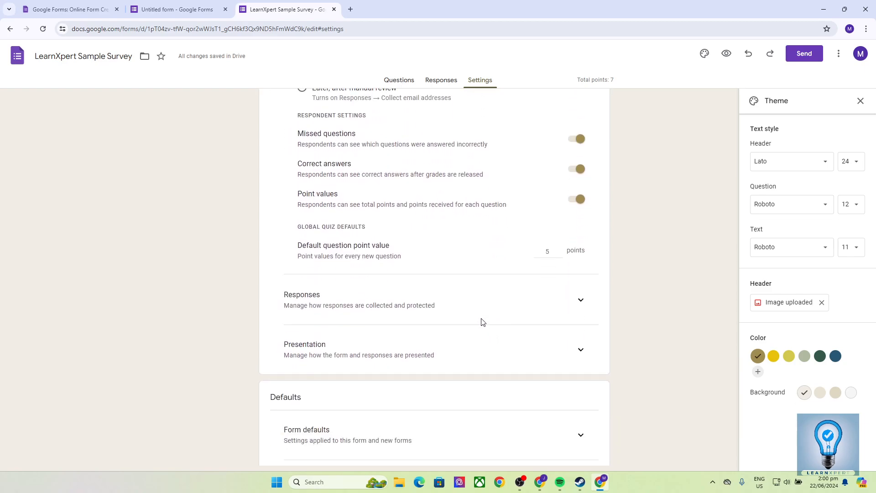
pyautogui.scroll(3, 472, 319)
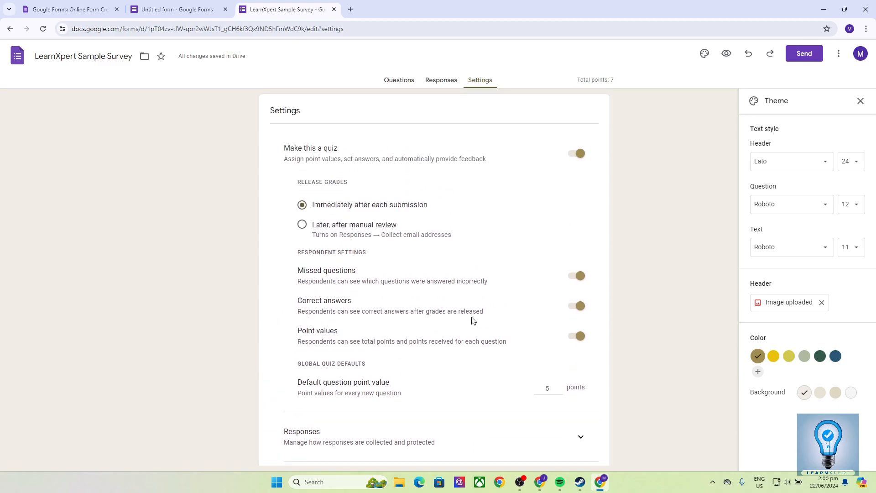
pyautogui.scroll(-5, 406, 341)
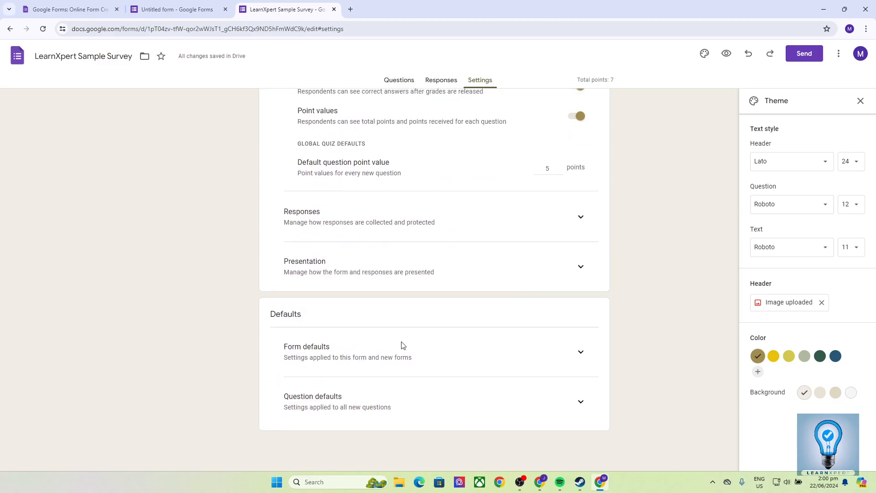
pyautogui.scroll(4, 638, 267)
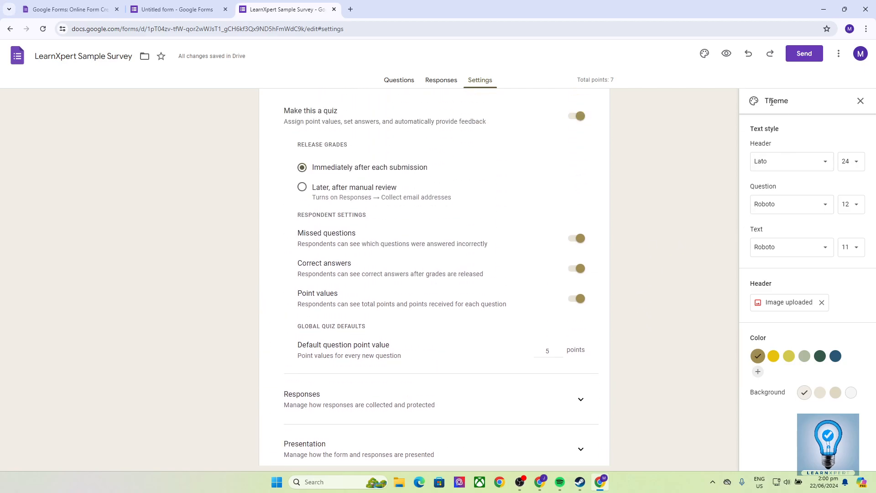
pyautogui.click(792, 54)
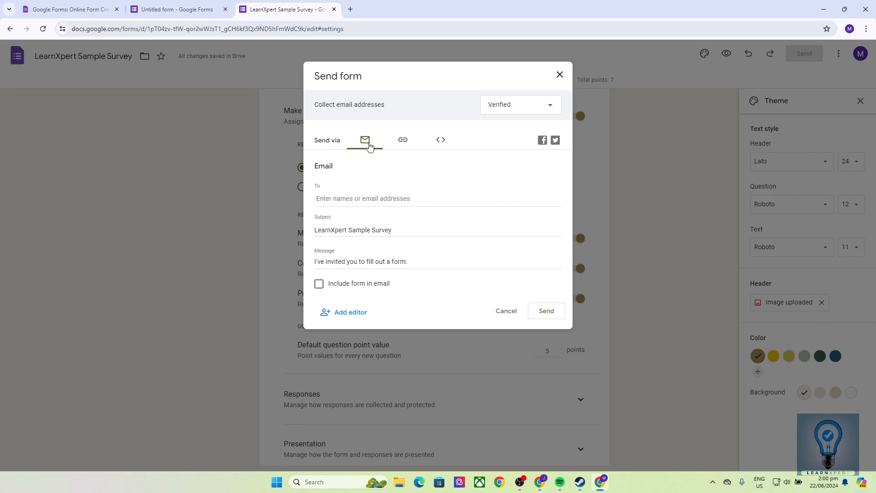
# Step: Email the survey invitation to the recipient's e-mail address from the Send dialog's Email tab
pyautogui.click(349, 202)
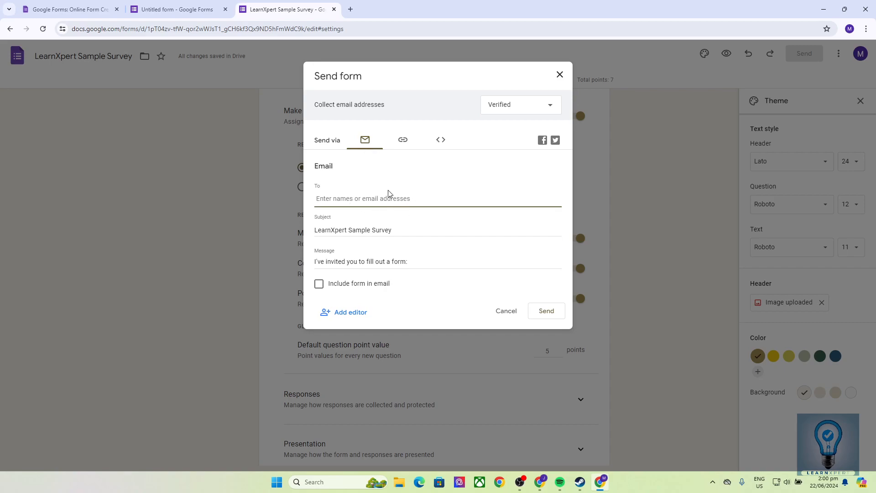
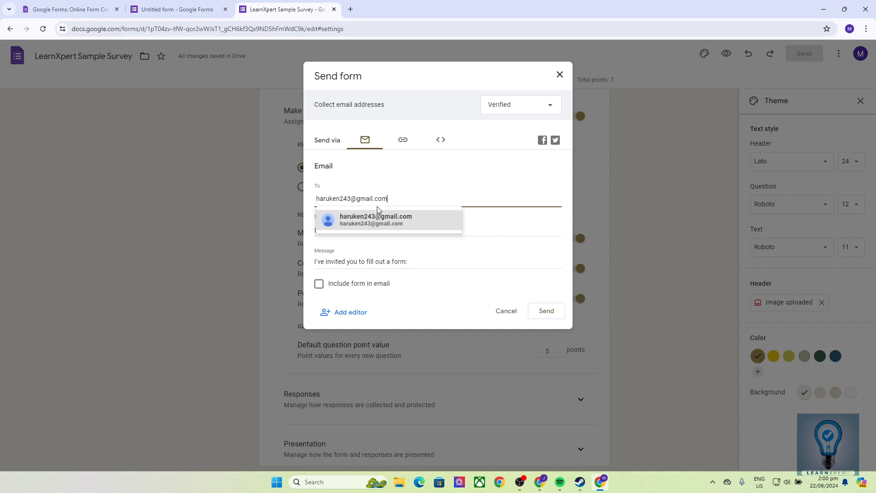
pyautogui.click(390, 218)
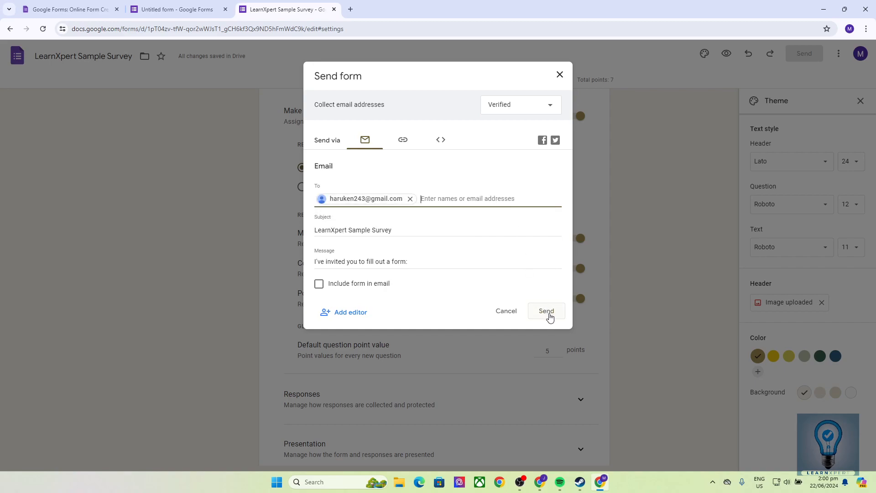
pyautogui.click(549, 315)
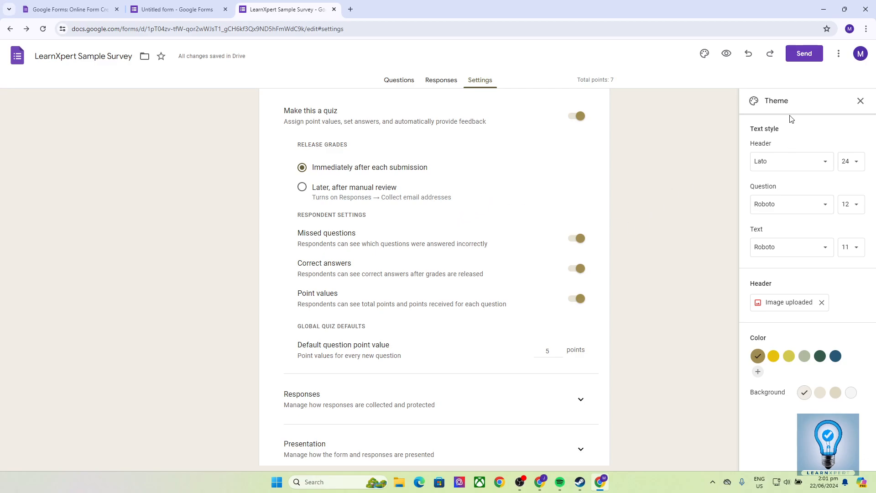
# Step: Copy the form's full-length (unshortened) share link from the Send dialog's Link tab
pyautogui.click(803, 53)
pyautogui.click(402, 141)
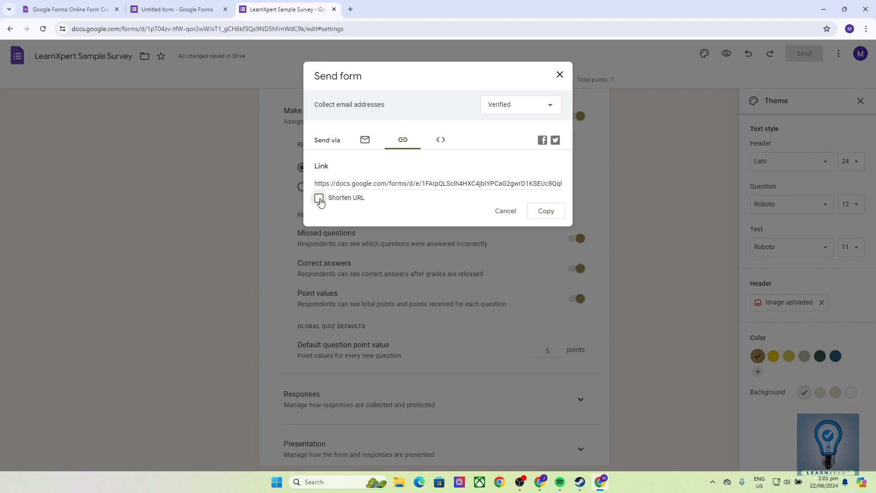
pyautogui.click(320, 198)
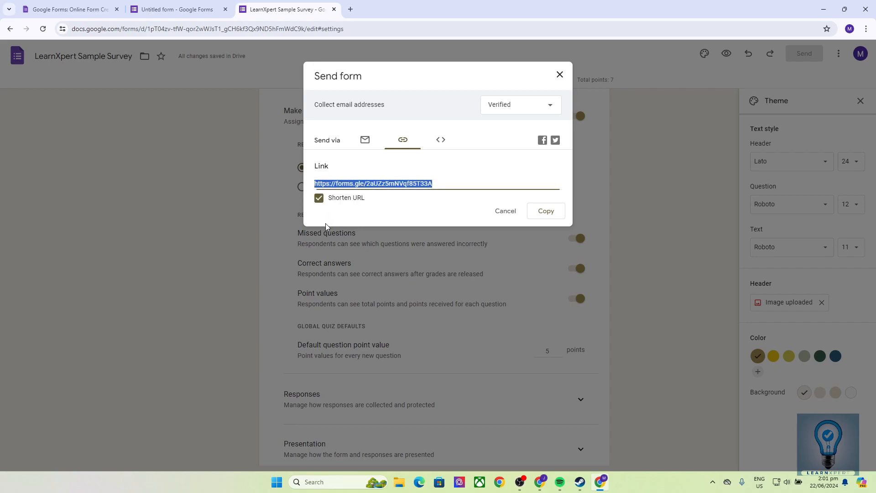
pyautogui.click(319, 197)
pyautogui.click(532, 215)
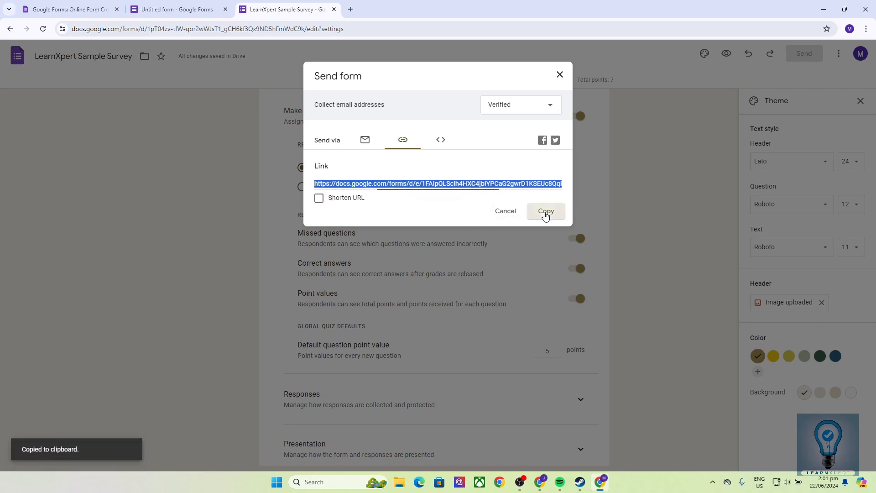
pyautogui.click(559, 75)
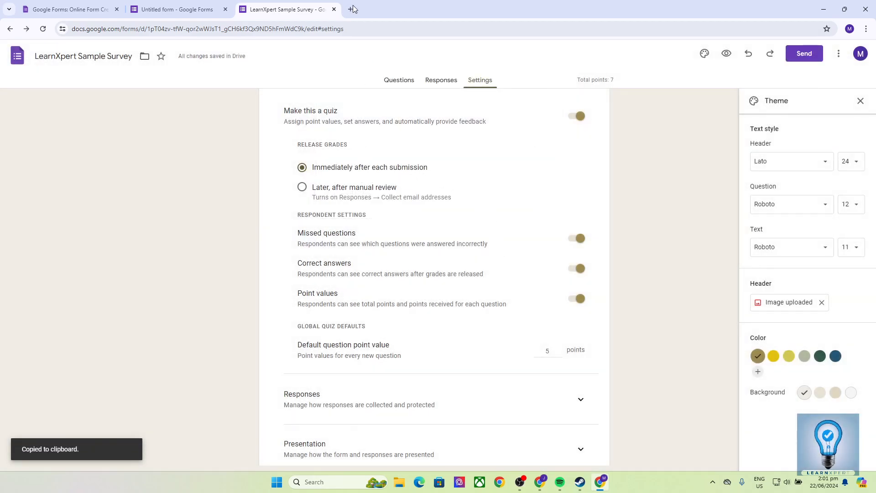
# Step: Open the copied link in a new browser tab to view the live survey, then return to the editor
pyautogui.click(350, 9)
pyautogui.hotkey('ctrl', 'v')
pyautogui.press('Return')
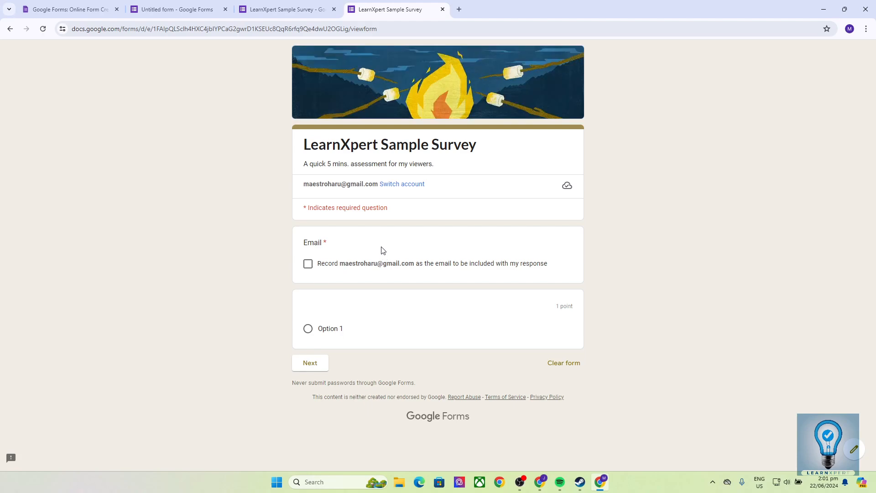
pyautogui.click(299, 9)
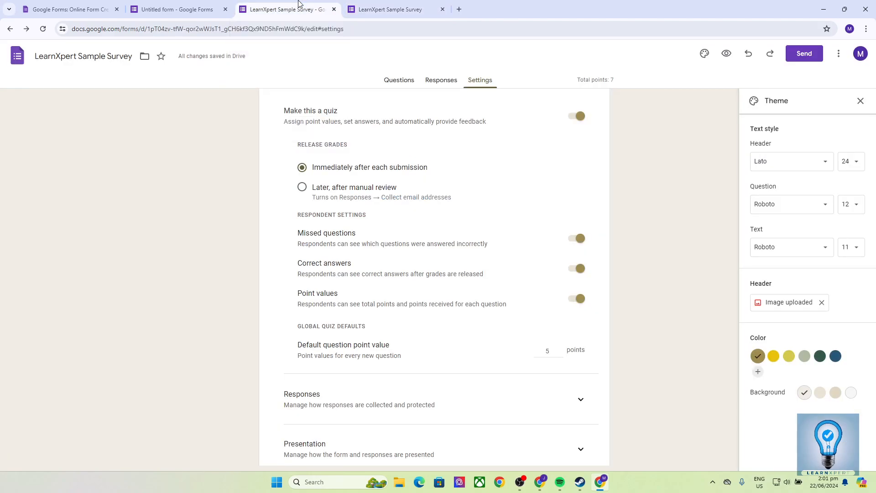
# Step: View the form's Embed HTML code, cancel the Send dialog, and open the Responses tab
pyautogui.click(804, 53)
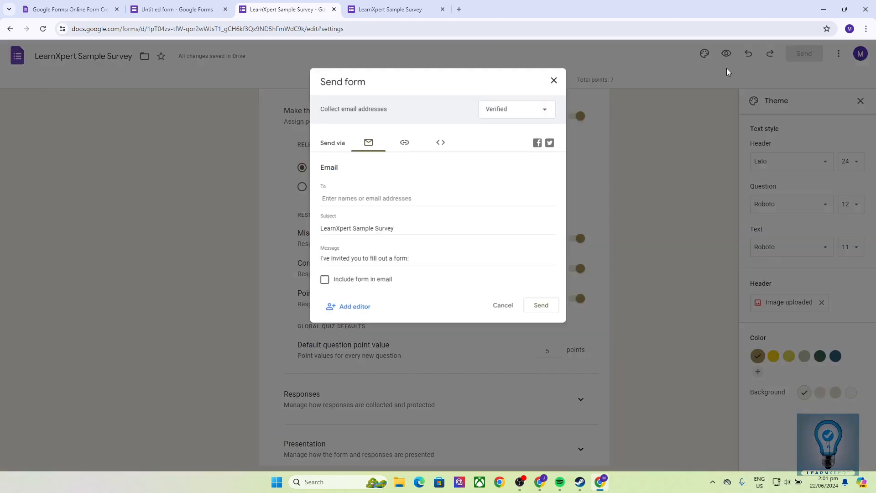
pyautogui.click(448, 136)
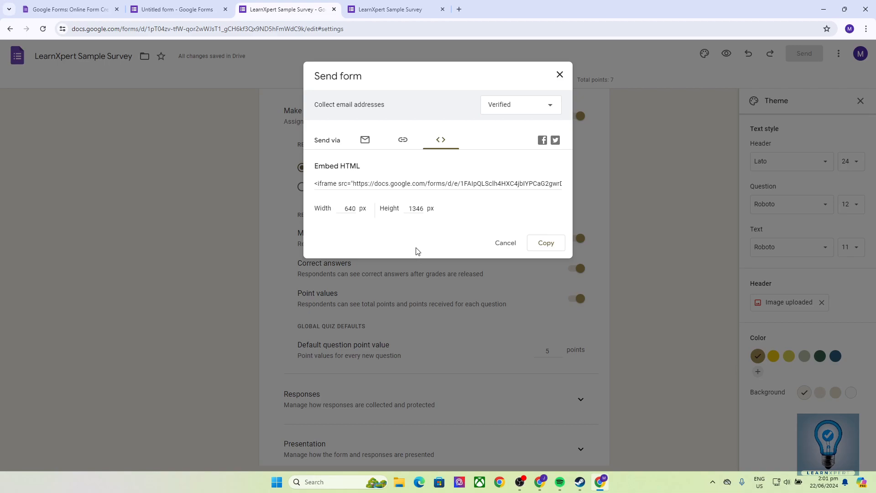
pyautogui.click(506, 242)
pyautogui.click(446, 82)
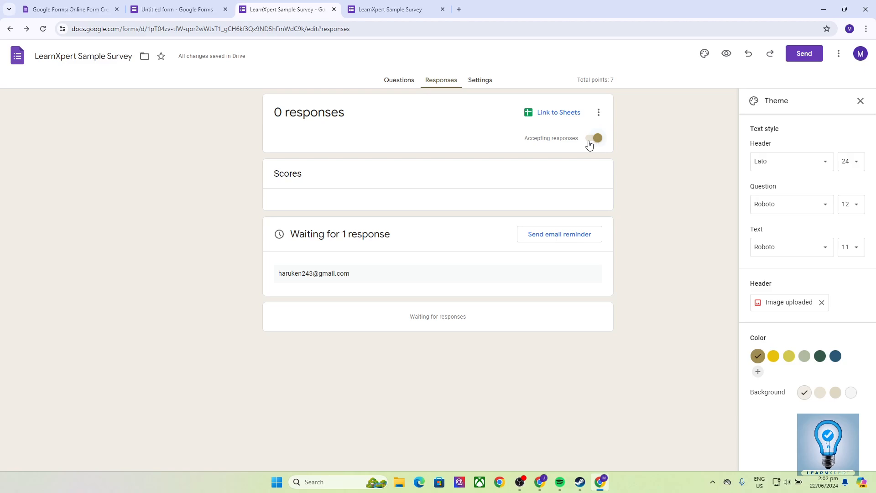
# Step: Use Link to Sheets on the Responses page, choosing Create a new spreadsheet
pyautogui.click(597, 113)
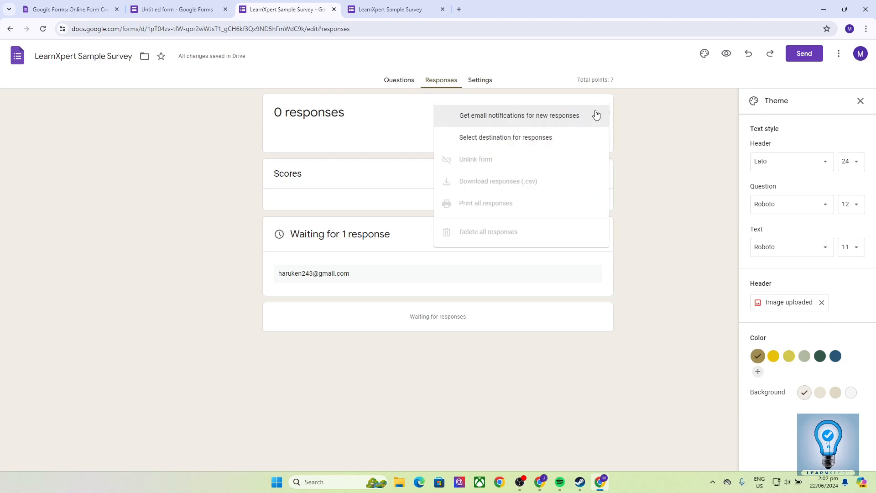
pyautogui.click(621, 113)
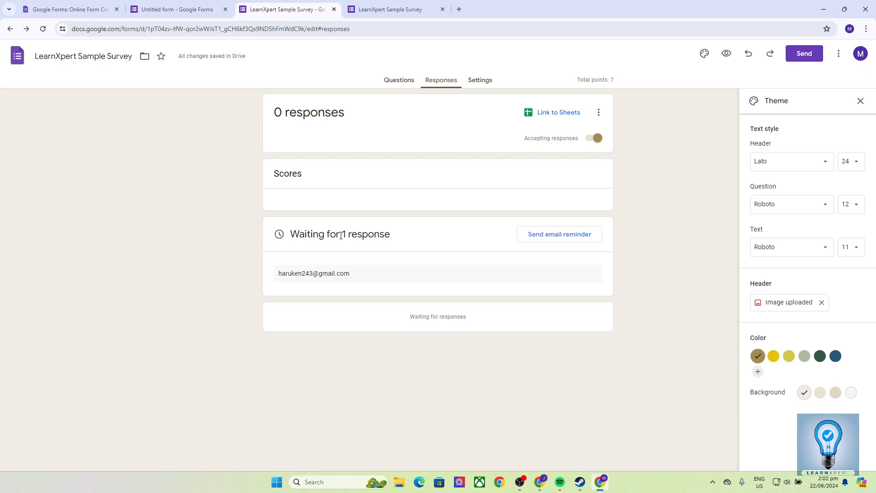
pyautogui.click(549, 113)
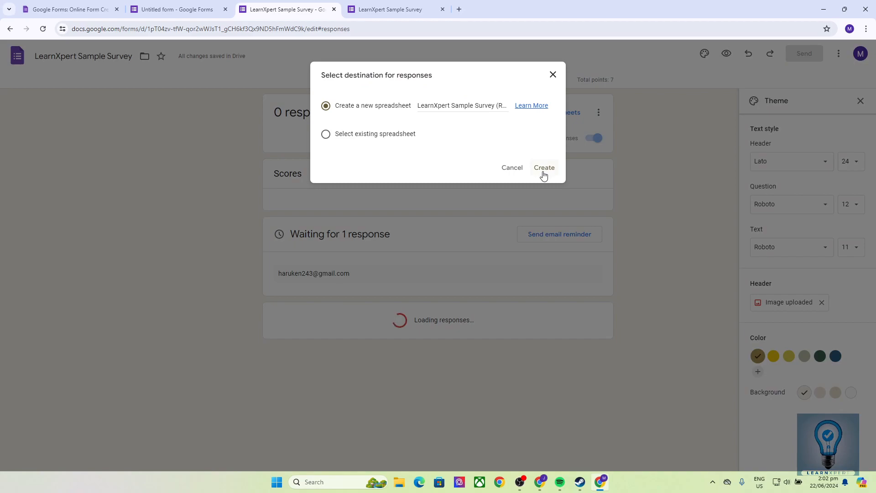
pyautogui.click(543, 168)
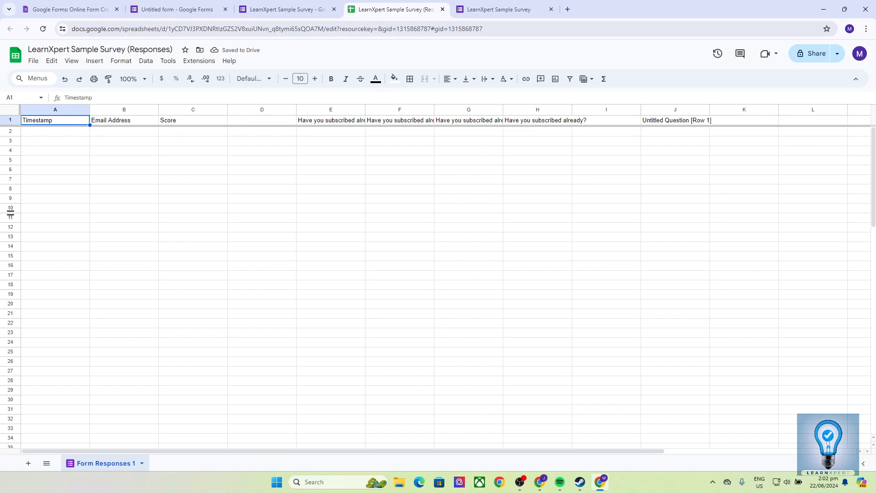
# Step: Switch back to the LearnXpert Sample Survey form editor tab's Responses page
pyautogui.click(309, 5)
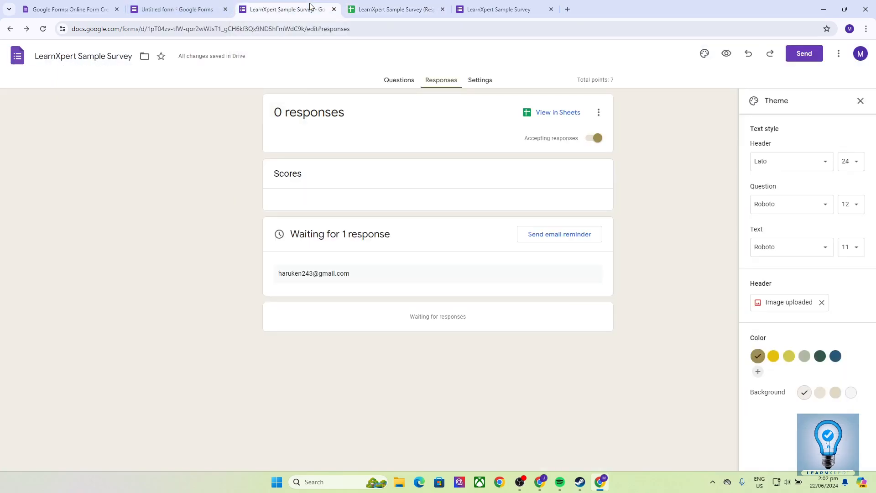